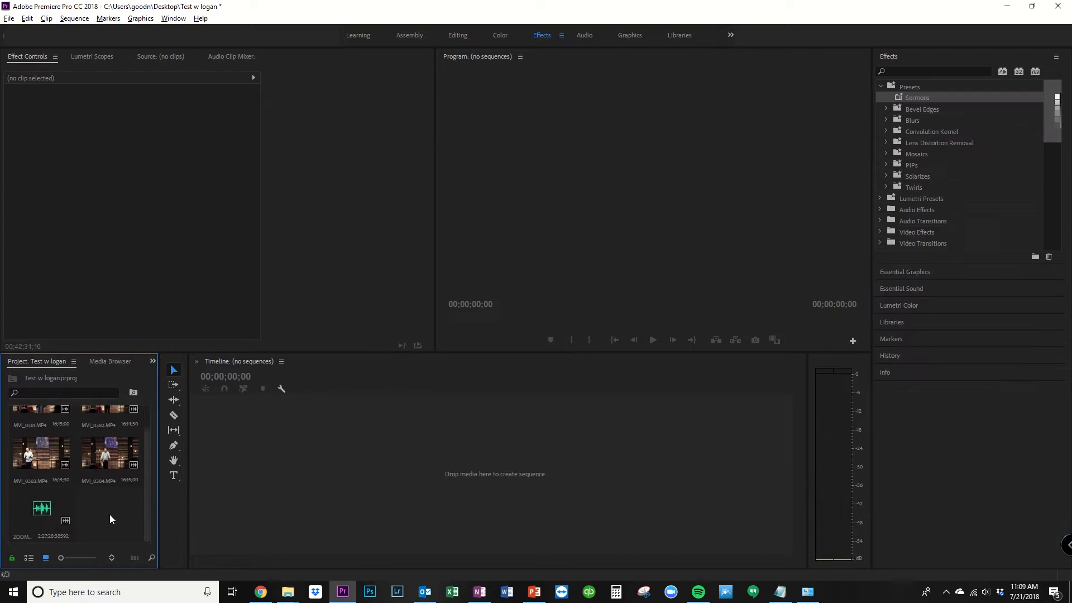
# Step: Create a sequence from the four camera clips MVI_0381 to MVI_0384, placed in order
pyautogui.scroll(1, 107, 492)
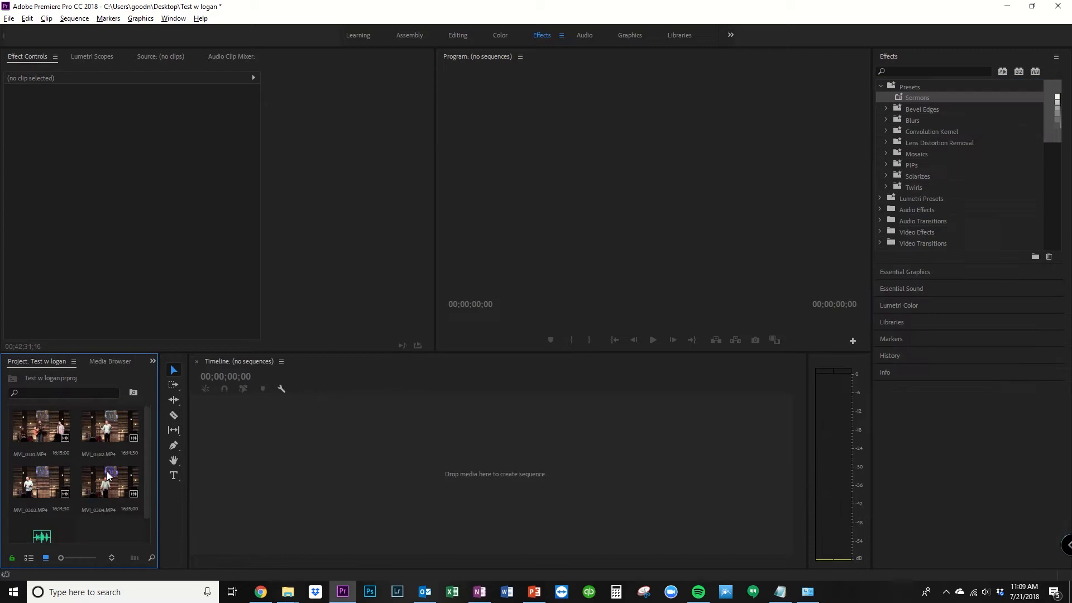
pyautogui.click(36, 422)
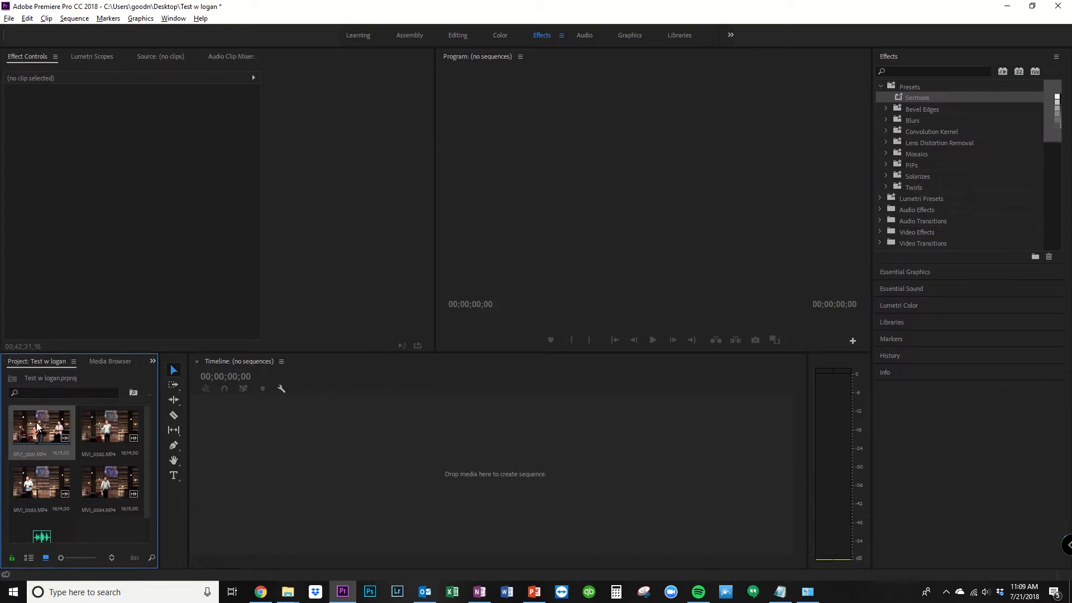
pyautogui.keyDown('shift'); pyautogui.click(103, 494); pyautogui.keyUp('shift')
pyautogui.moveTo(92, 487); pyautogui.dragTo(268, 503)
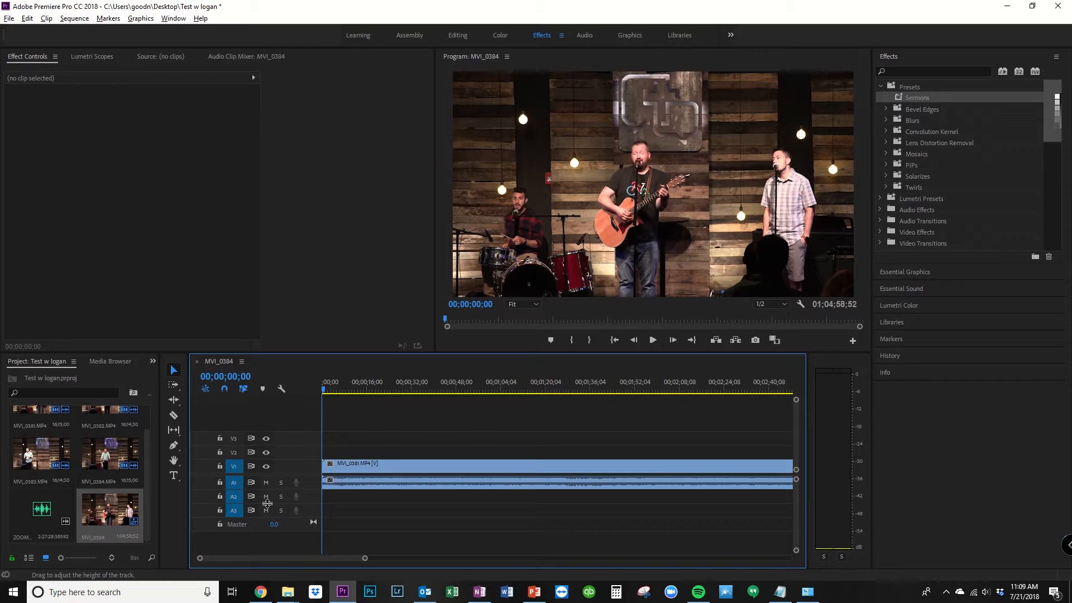
# Step: Nest all four camera clips in the timeline into one nested sequence, keeping the suggested name
pyautogui.press('-')
pyautogui.press('-')
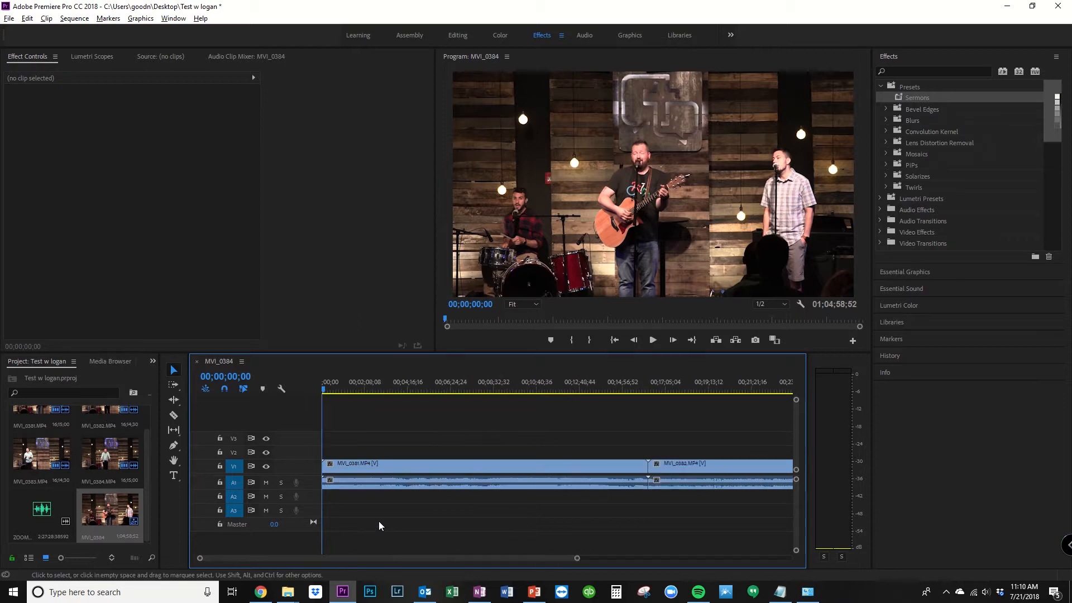
pyautogui.press('-')
pyautogui.press('-')
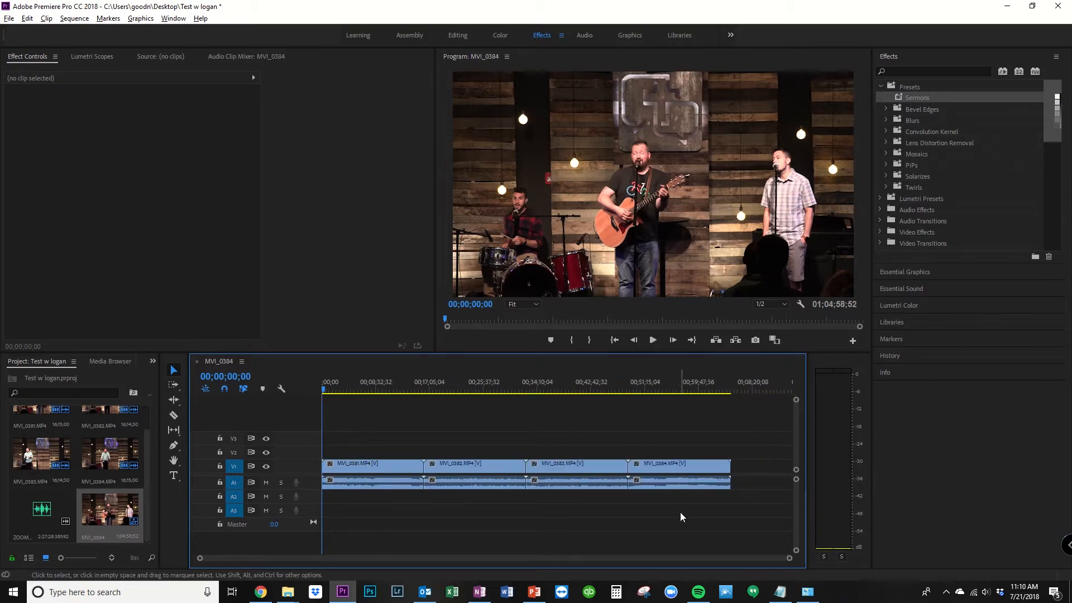
pyautogui.moveTo(680, 512); pyautogui.dragTo(342, 445)
pyautogui.rightClick(387, 471)
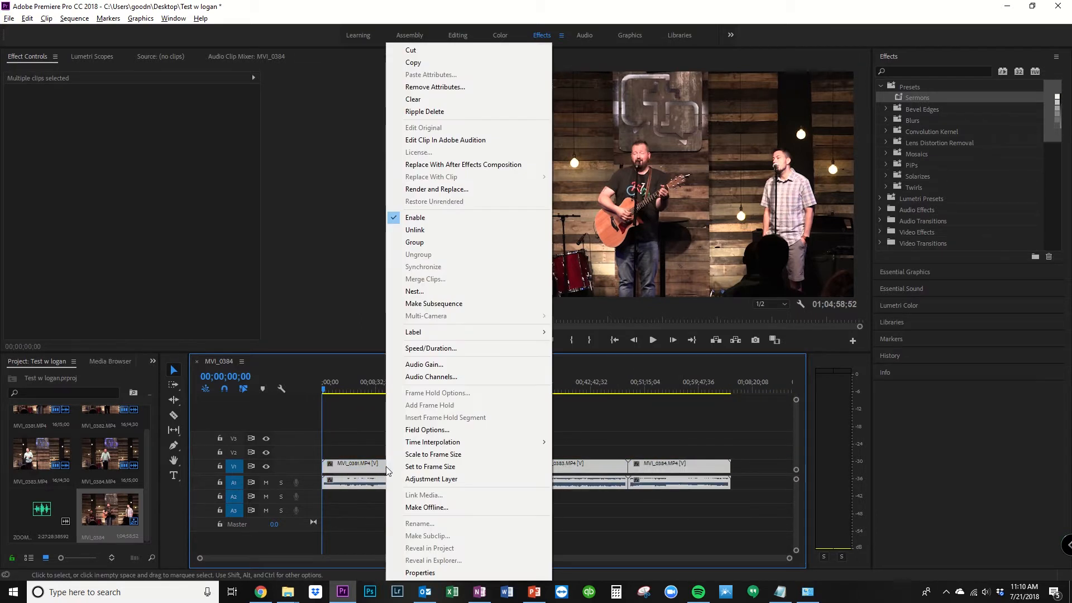
pyautogui.click(416, 291)
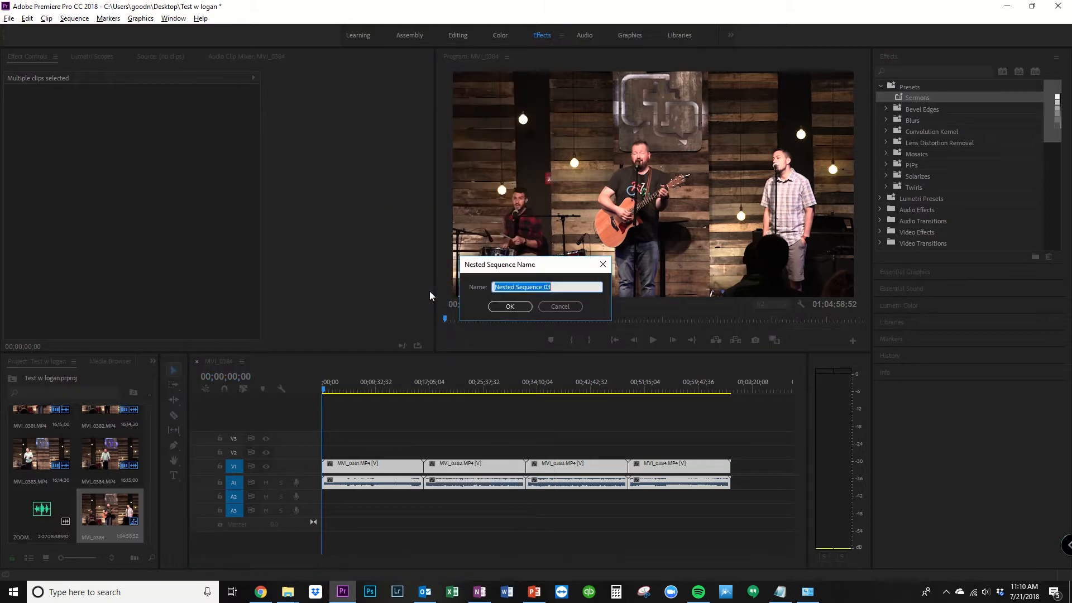
pyautogui.click(511, 307)
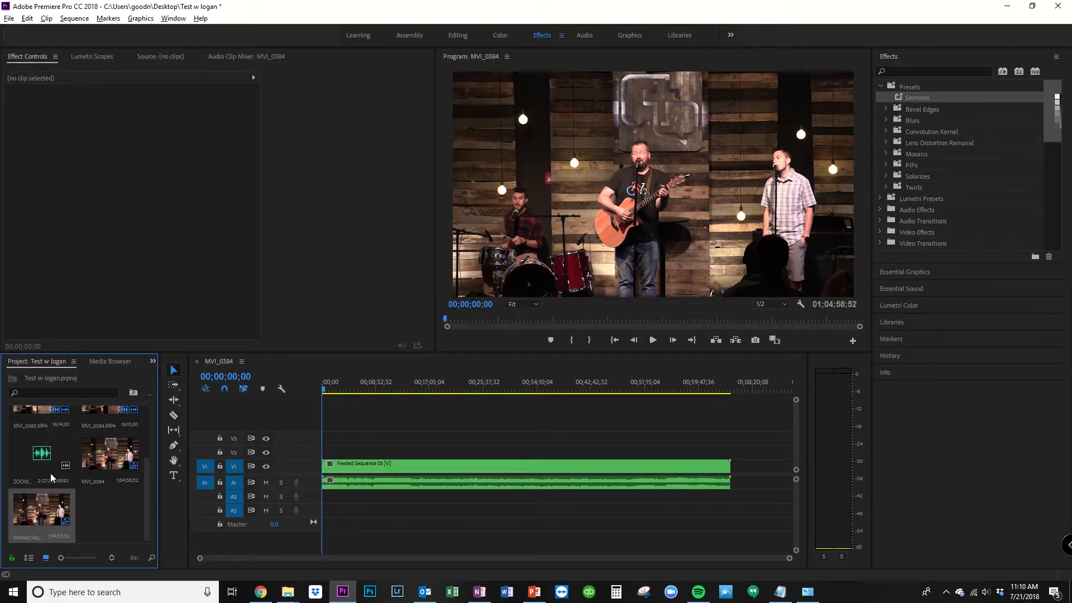
# Step: Place ZOOM0003.MP3 on audio track A2 below the nested sequence and synchronize the two clips
pyautogui.moveTo(51, 477); pyautogui.dragTo(409, 489)
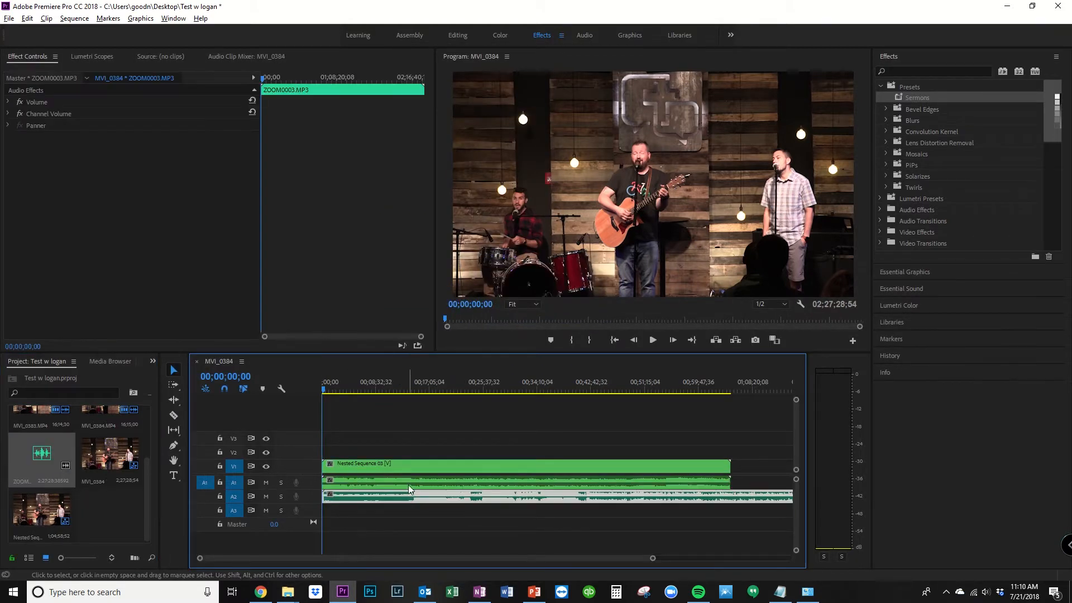
pyautogui.keyDown('shift'); pyautogui.click(409, 481); pyautogui.keyUp('shift')
pyautogui.rightClick(409, 481)
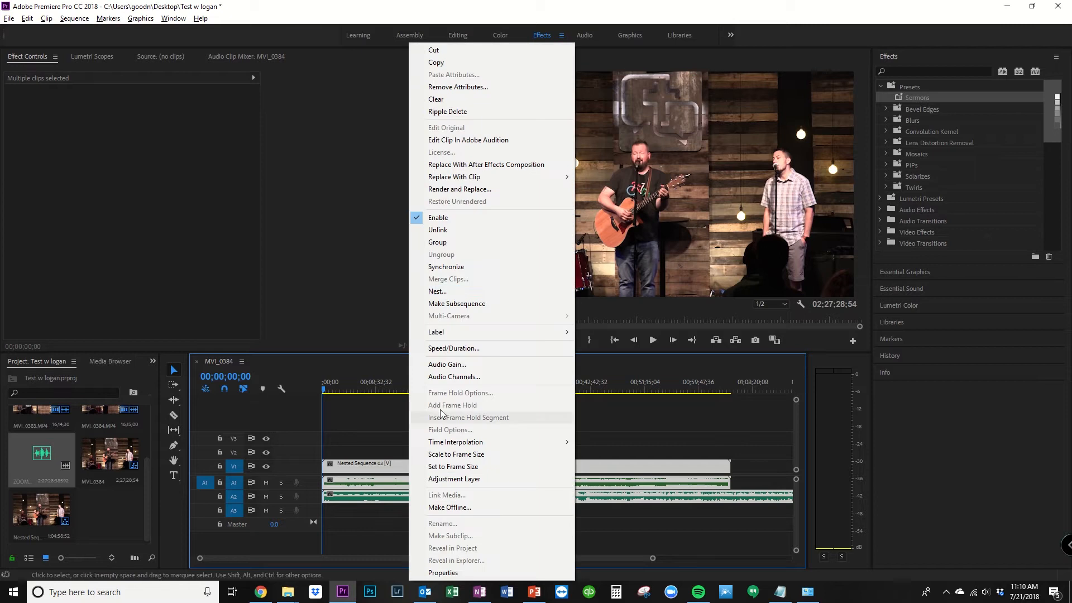
pyautogui.click(453, 267)
pyautogui.click(506, 349)
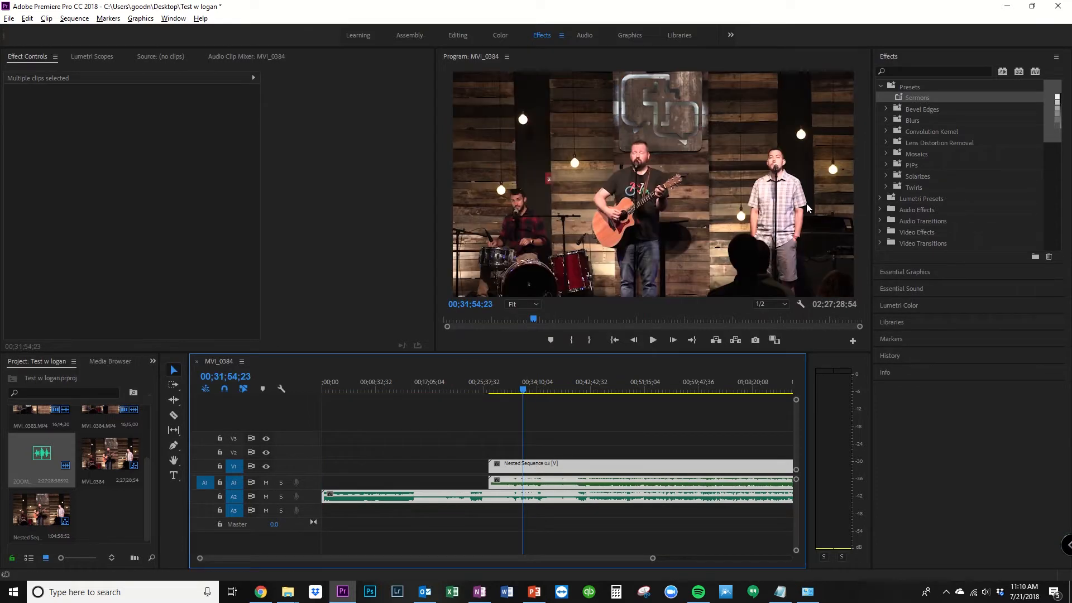
# Step: Apply the Sermons color preset to the nested sequence on video track V1
pyautogui.moveTo(921, 96); pyautogui.dragTo(629, 466)
pyautogui.click(582, 527)
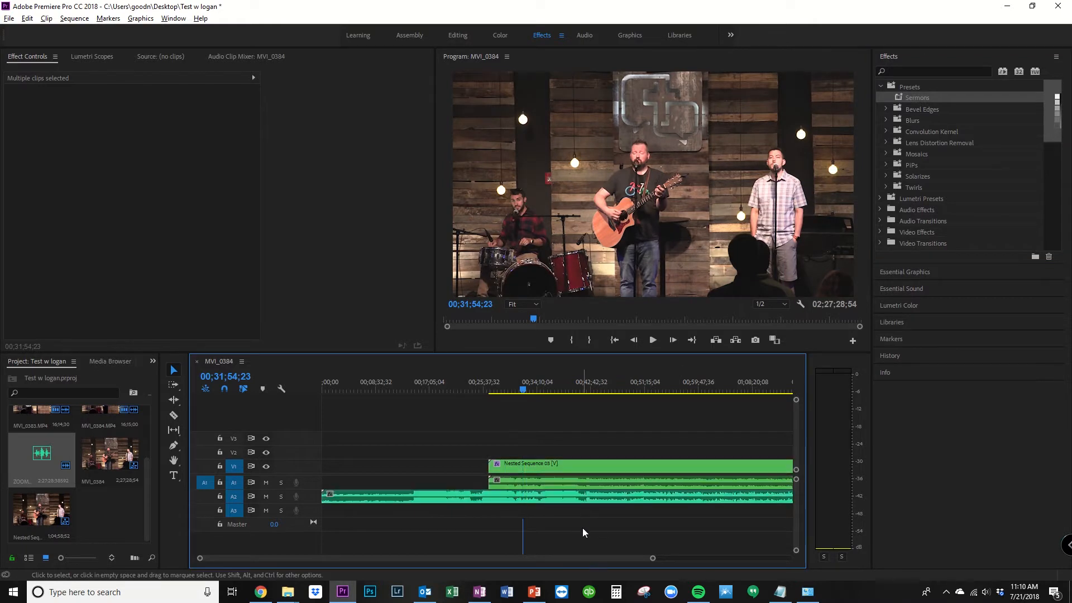
pyautogui.click(585, 497)
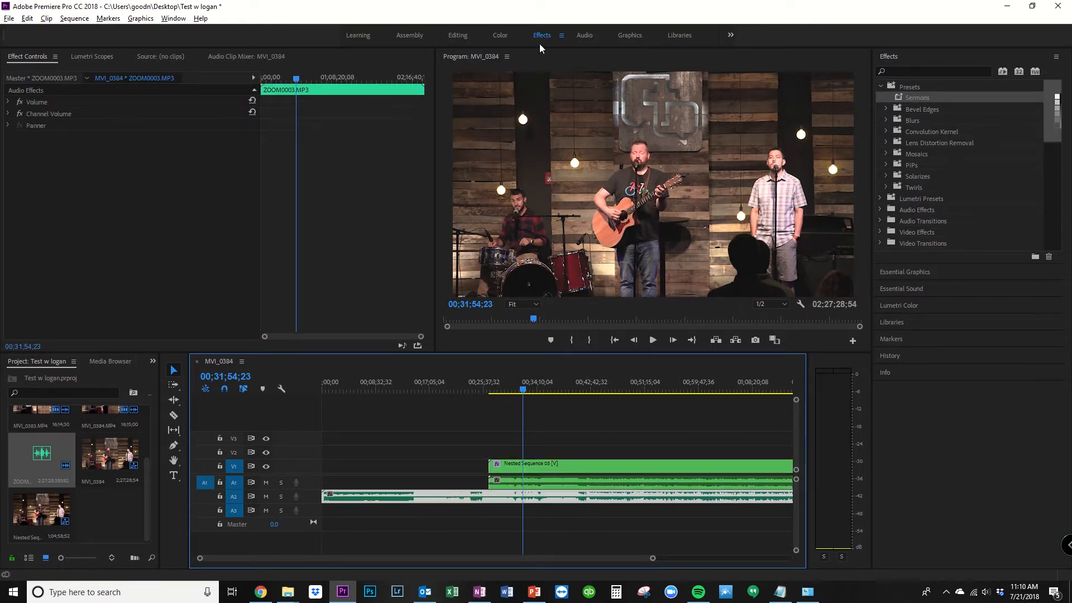
pyautogui.click(485, 407)
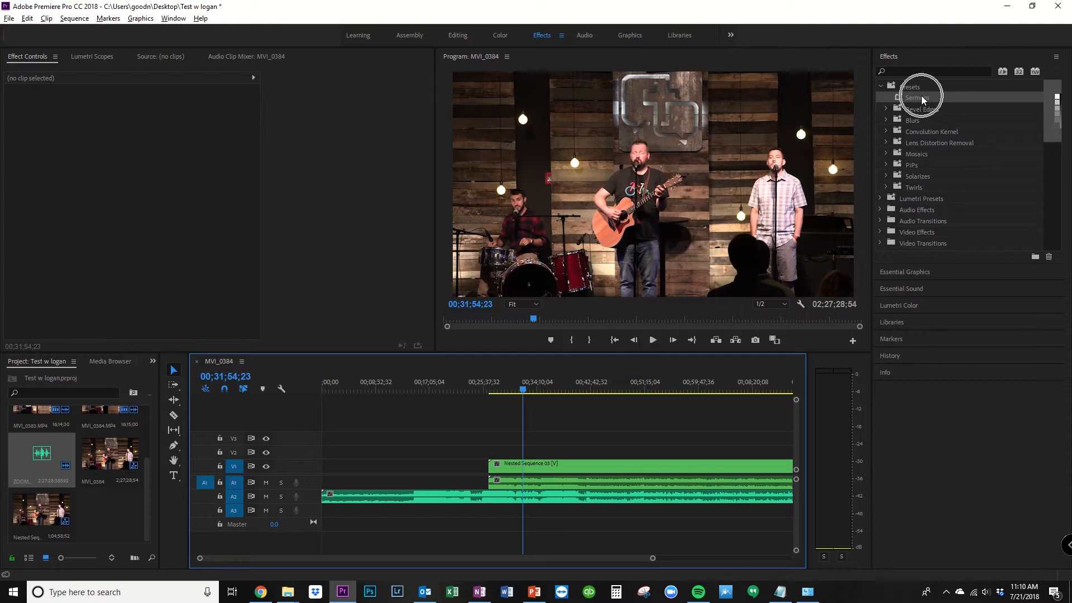
pyautogui.moveTo(921, 96); pyautogui.dragTo(657, 465)
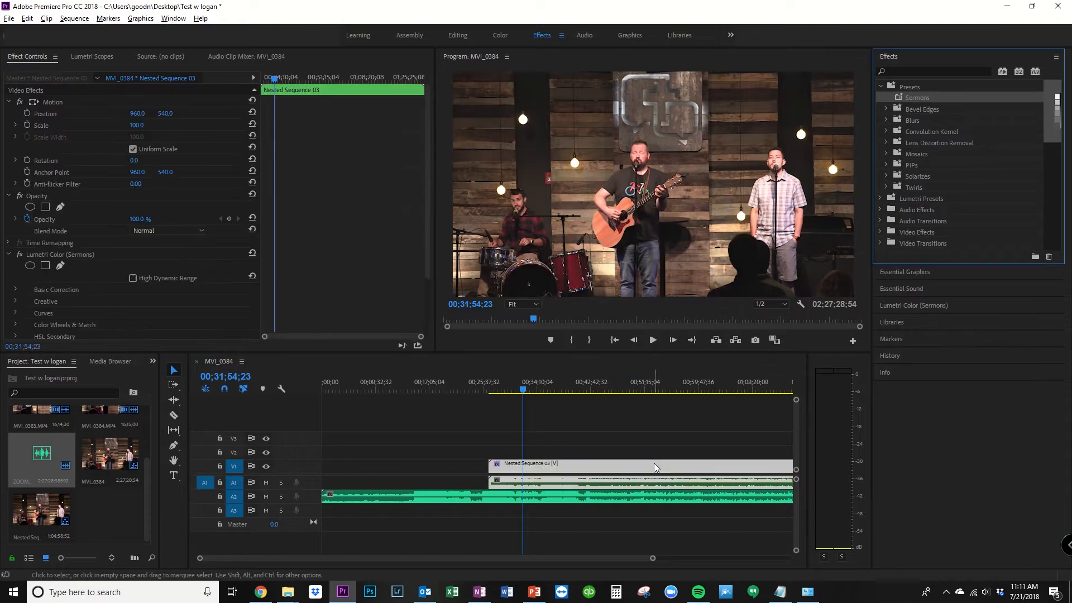
# Step: In the Audio workspace, apply the Sermon dialogue preset to the ZOOM0003.MP3 clip on track A2
pyautogui.click(641, 497)
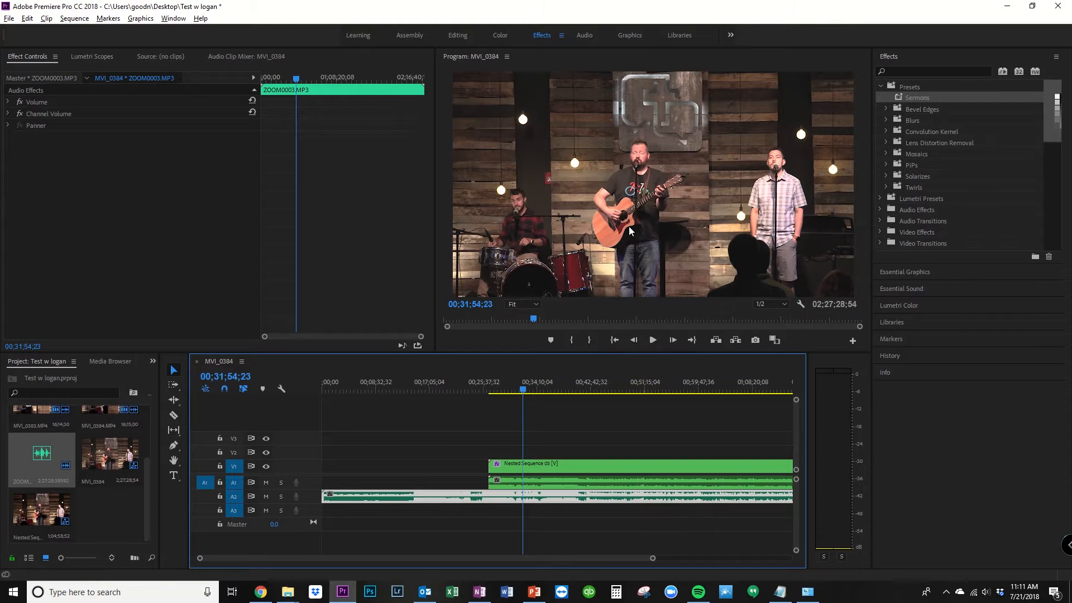
pyautogui.click(585, 37)
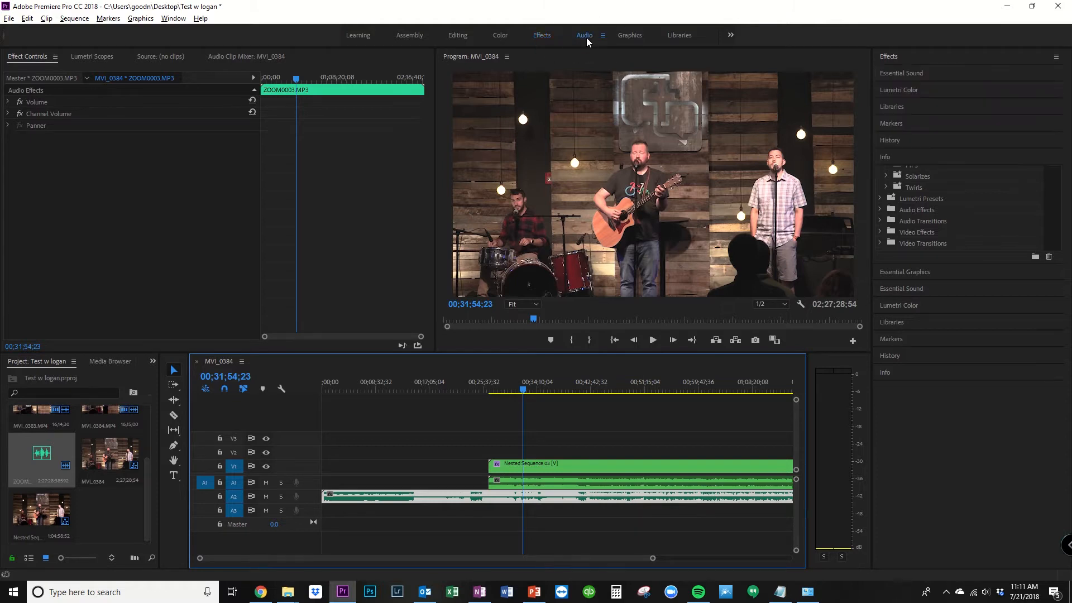
pyautogui.click(923, 97)
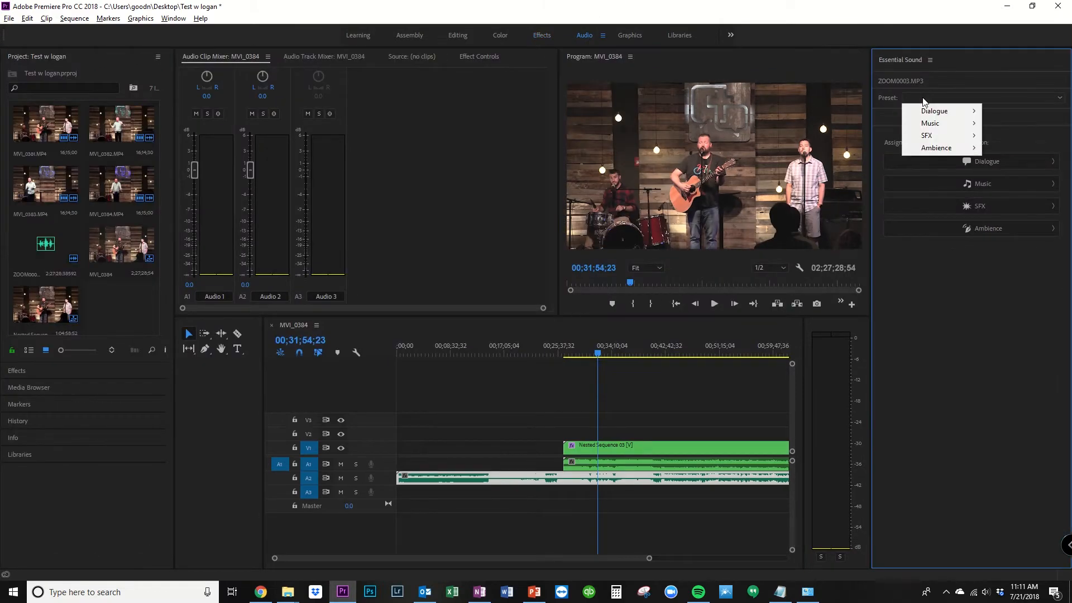
pyautogui.moveTo(917, 128)
pyautogui.click(843, 308)
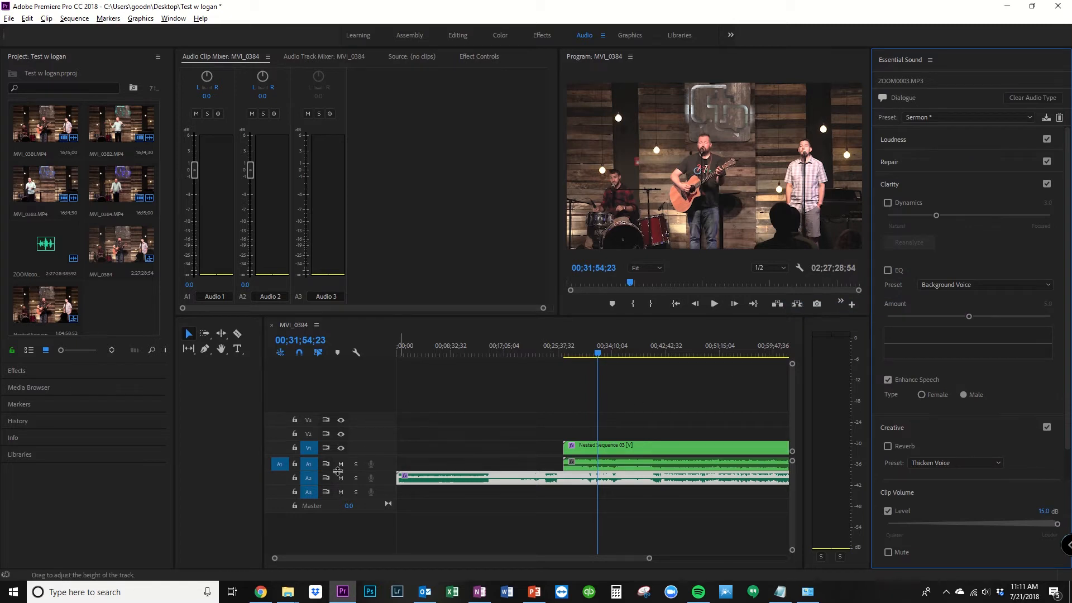
# Step: Return to the Effects workspace and mute the camera audio on track A1
pyautogui.click(546, 36)
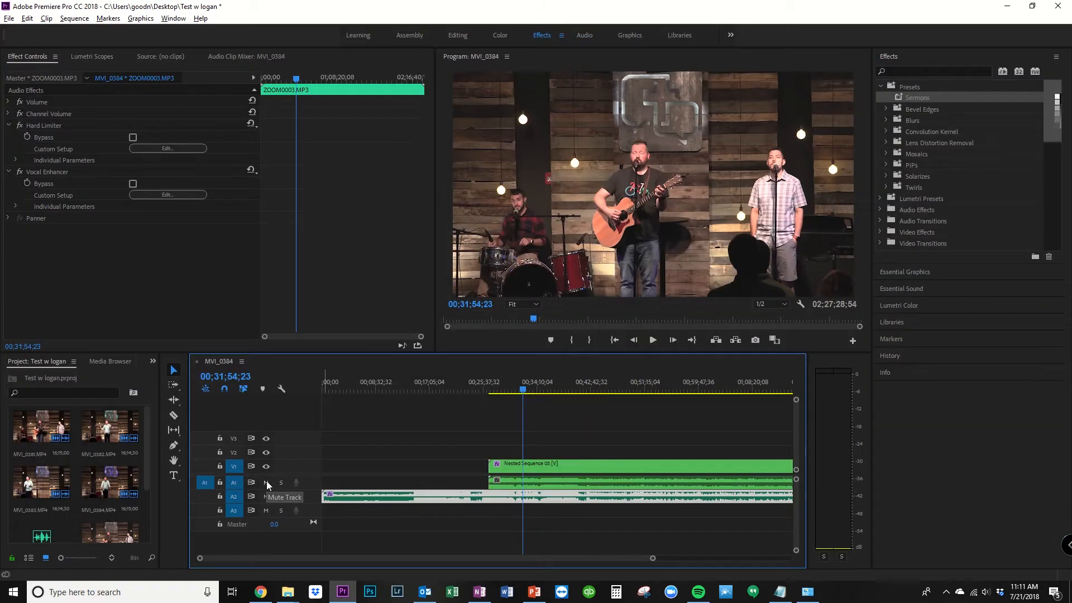
pyautogui.click(267, 483)
# Step: Find the start of the sermon and cut the clips on all tracks at 00;42;33;30
pyautogui.press('-')
pyautogui.press('-')
pyautogui.moveTo(419, 390); pyautogui.dragTo(450, 390)
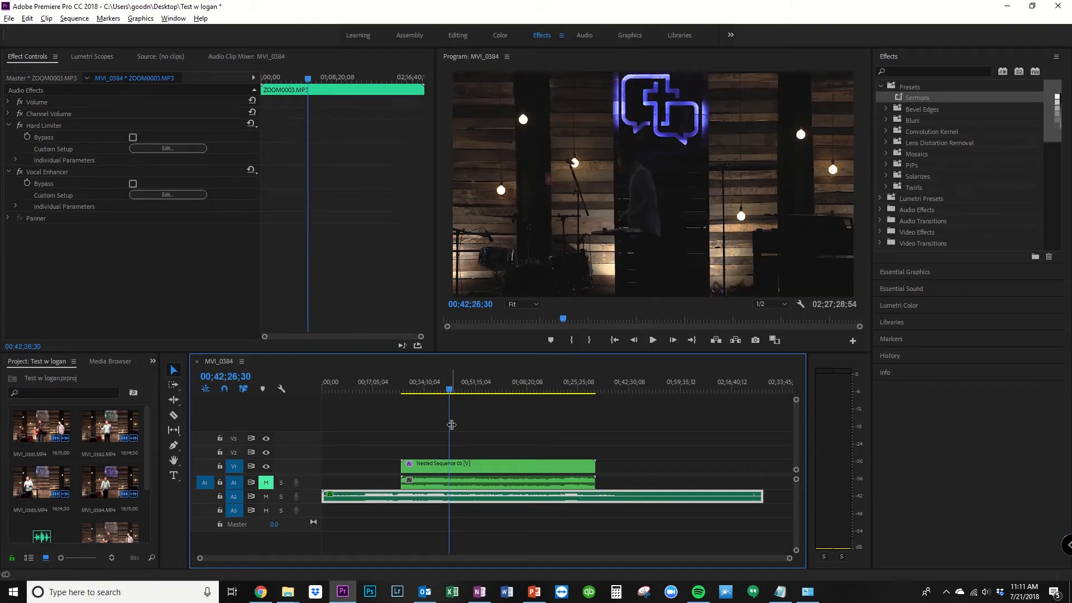
pyautogui.press('space')
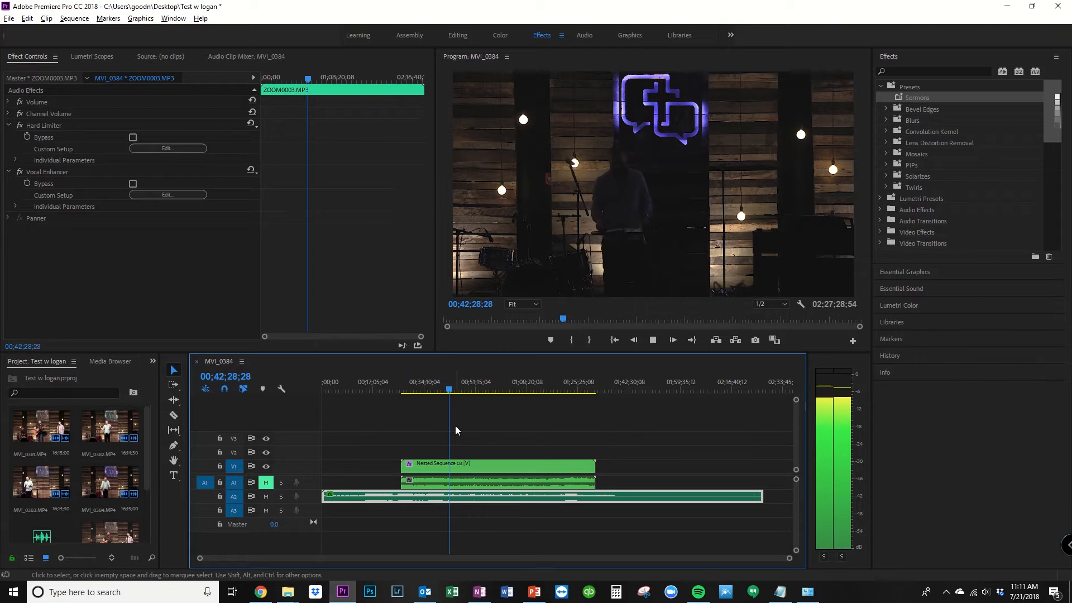
pyautogui.scroll(9, 435, 442)
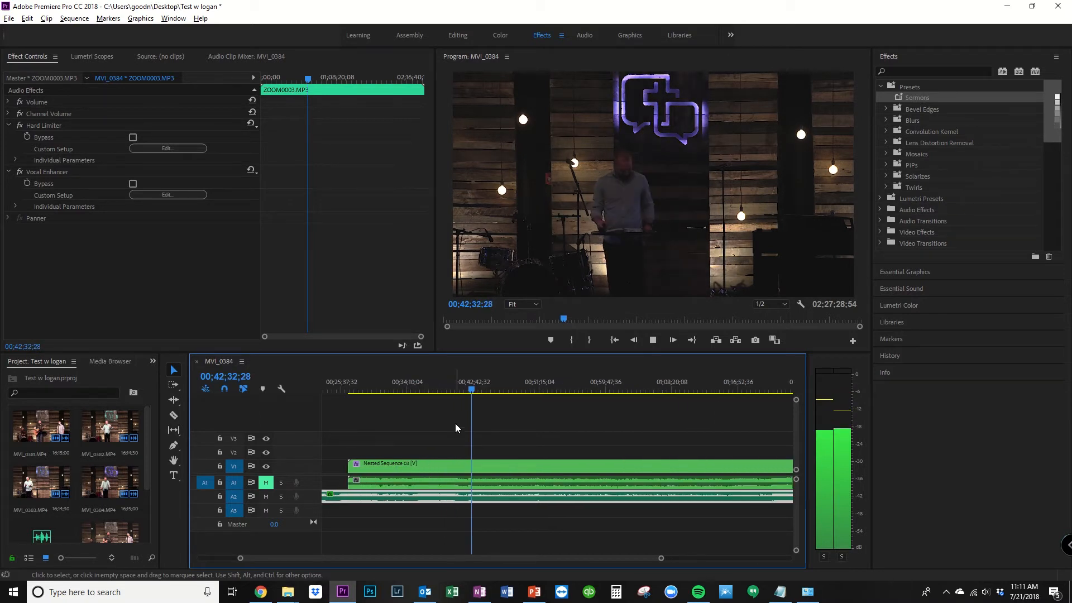
pyautogui.press('space')
pyautogui.press('c')
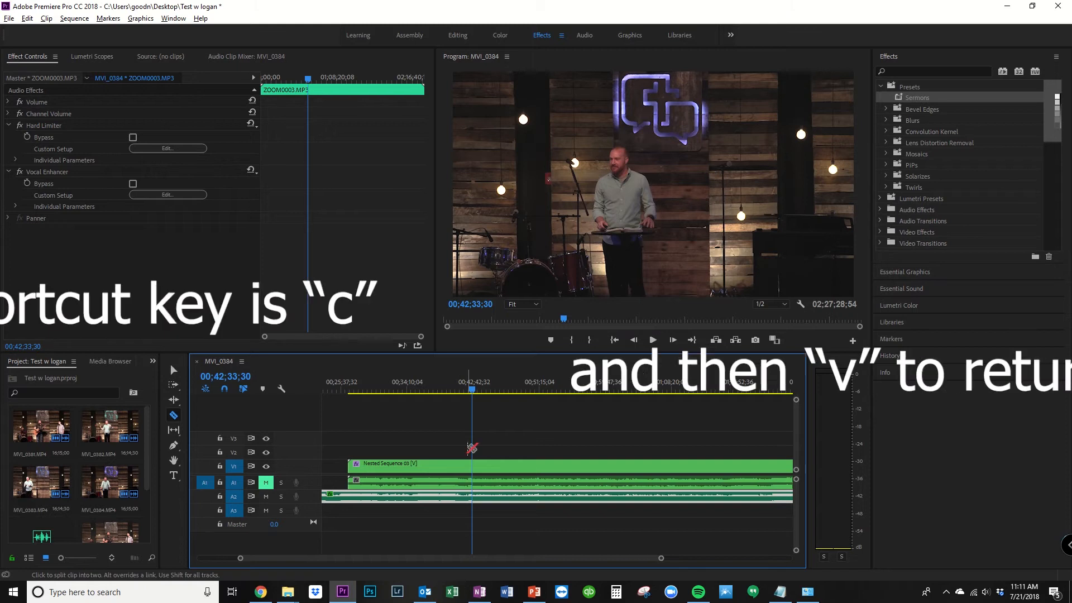
pyautogui.click(473, 497)
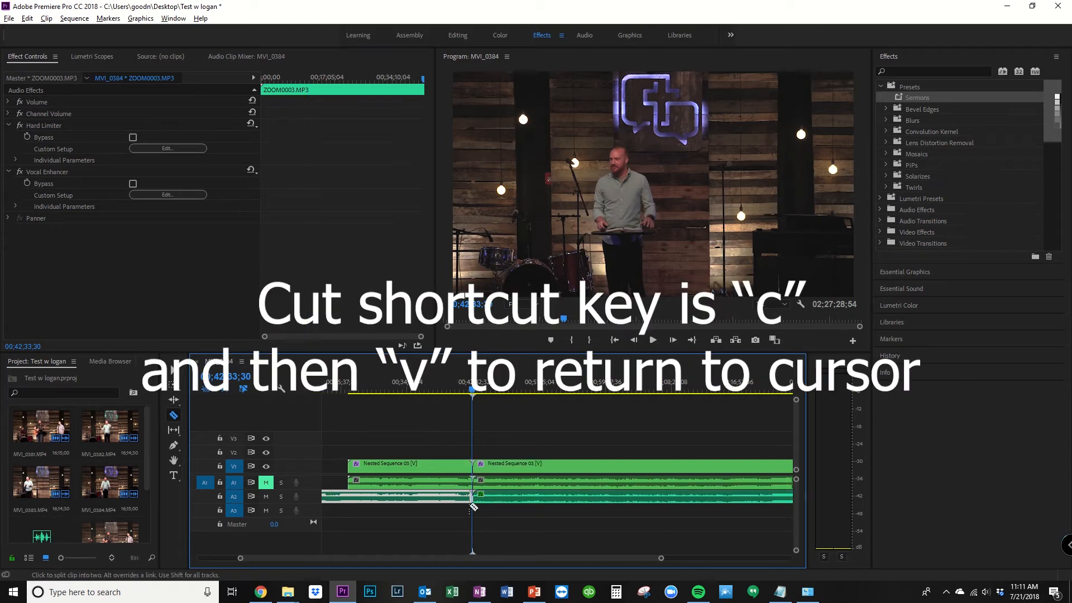
# Step: Delete the video and audio pieces before the cut at the sermon's start
pyautogui.press('v')
pyautogui.moveTo(457, 521); pyautogui.dragTo(431, 443)
pyautogui.press('Delete')
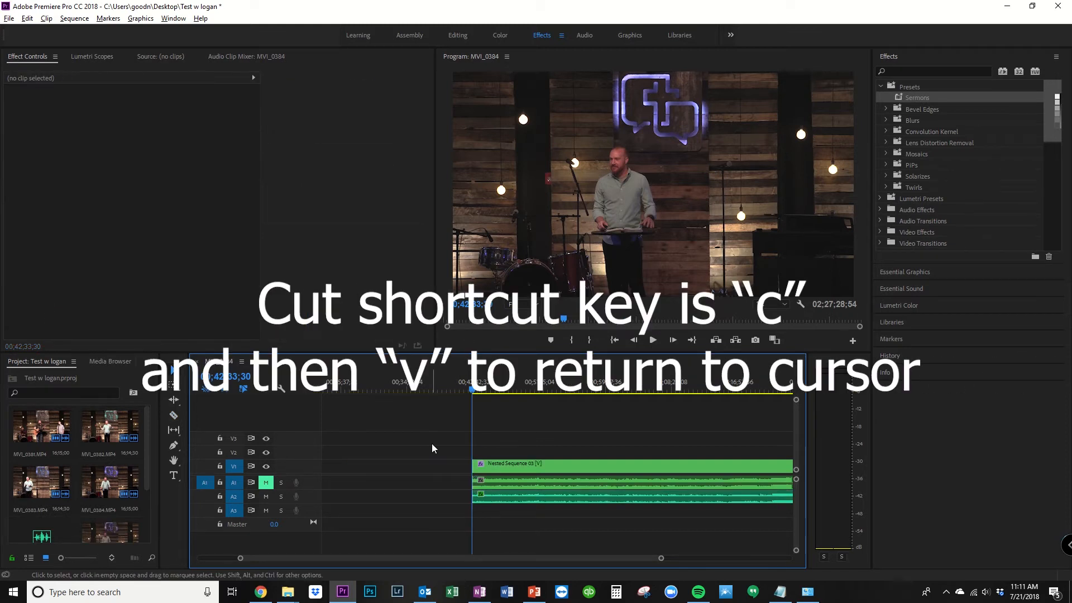
# Step: Find the end of the sermon and cut the clips on all tracks at 01;15;59;03
pyautogui.press('-')
pyautogui.press('-')
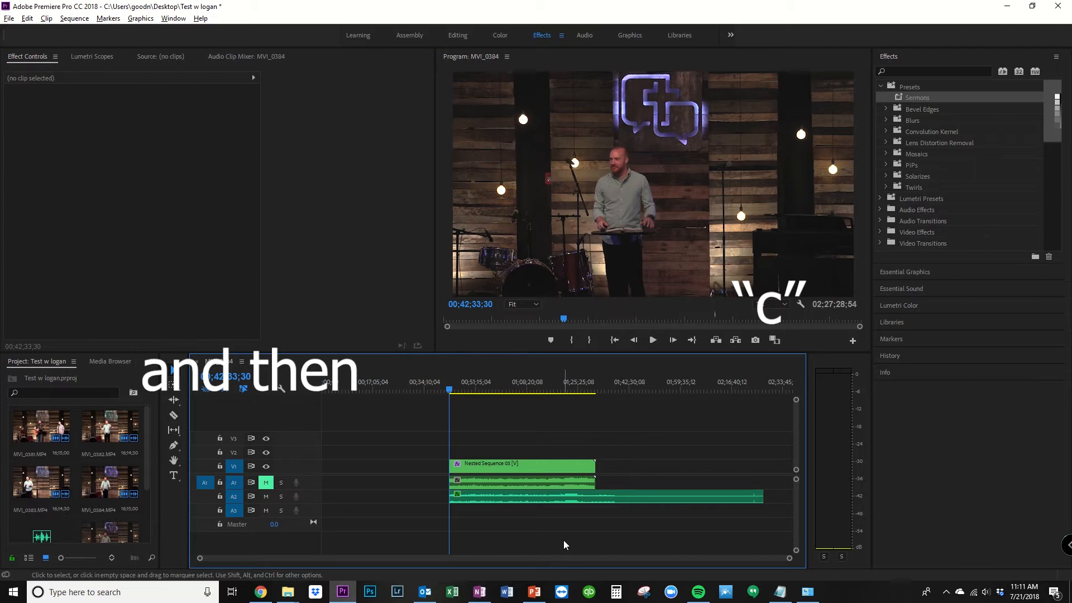
pyautogui.press('c')
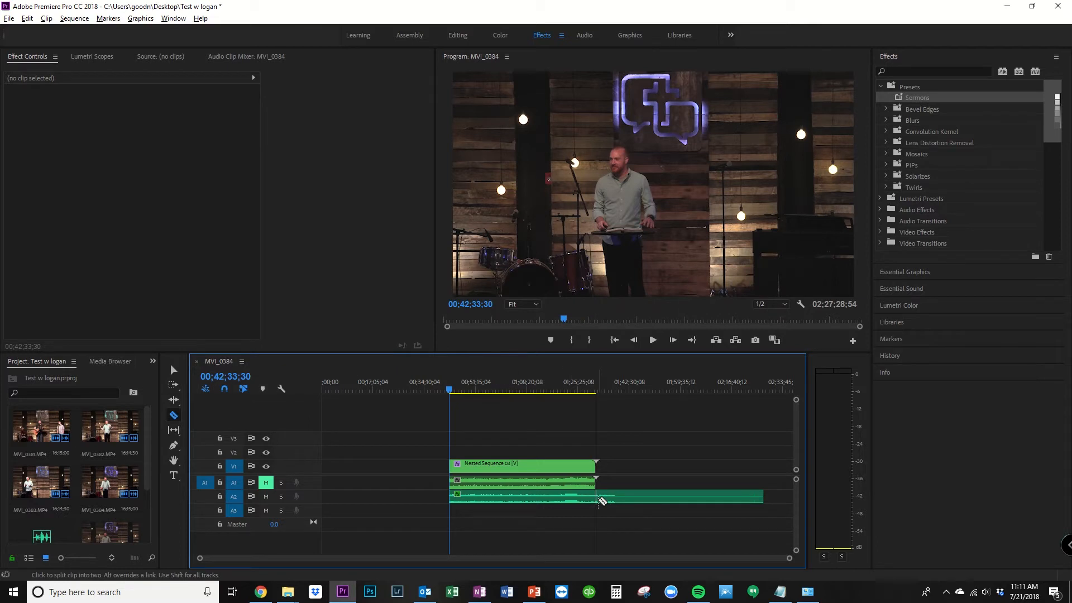
pyautogui.press('v')
pyautogui.moveTo(536, 388)
pyautogui.mouseDown()
pyautogui.moveTo(524, 390)
pyautogui.moveTo(560, 391)
pyautogui.moveTo(547, 390)
pyautogui.mouseUp()
pyautogui.click(652, 340)
pyautogui.press('=')
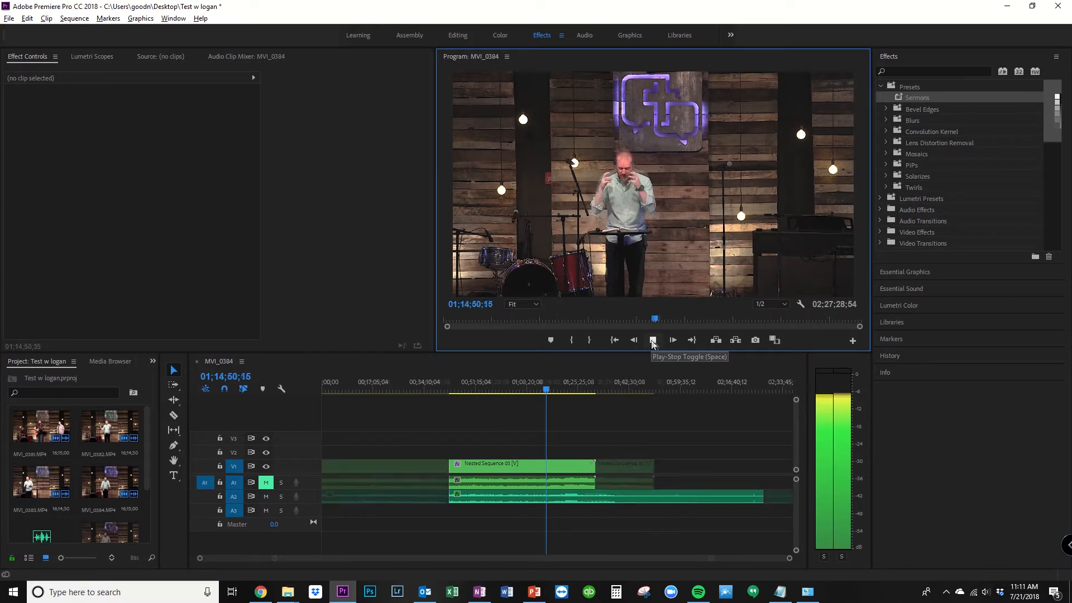
pyautogui.moveTo(546, 389); pyautogui.dragTo(548, 391)
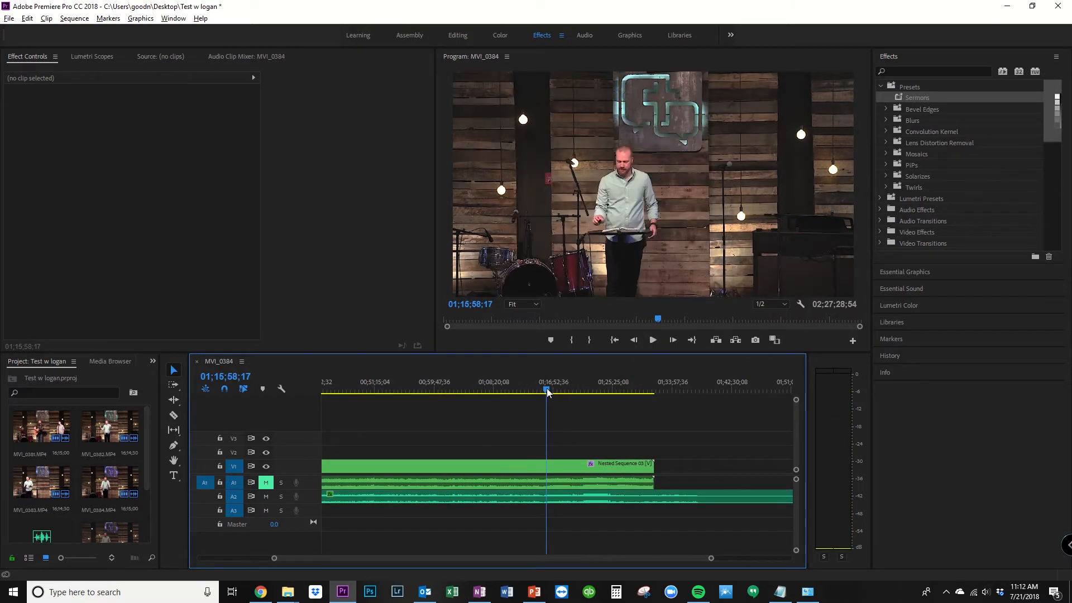
pyautogui.click(654, 340)
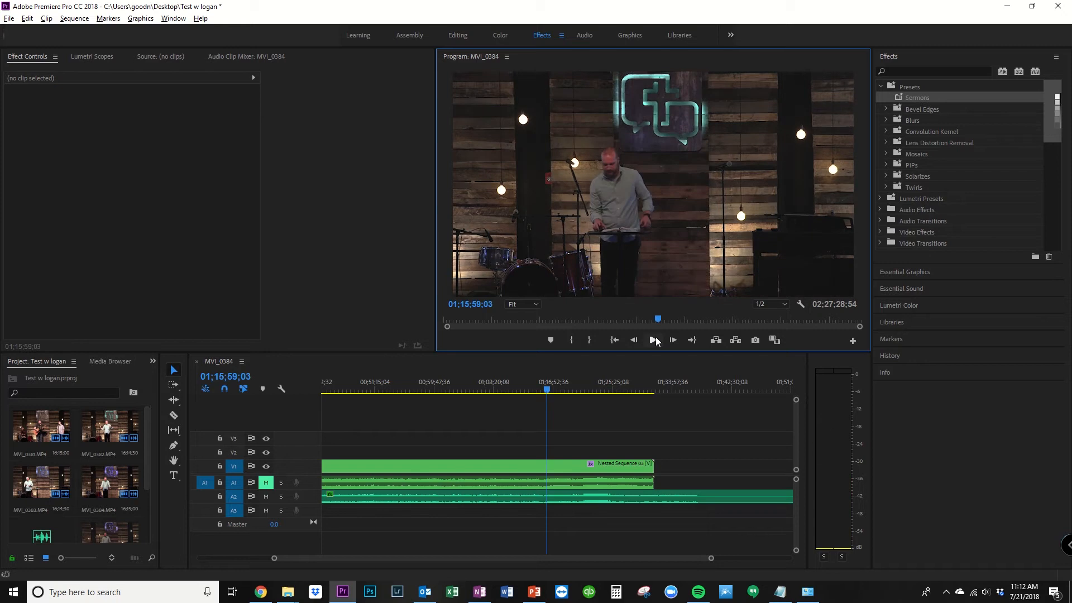
pyautogui.press('c')
pyautogui.click(548, 465)
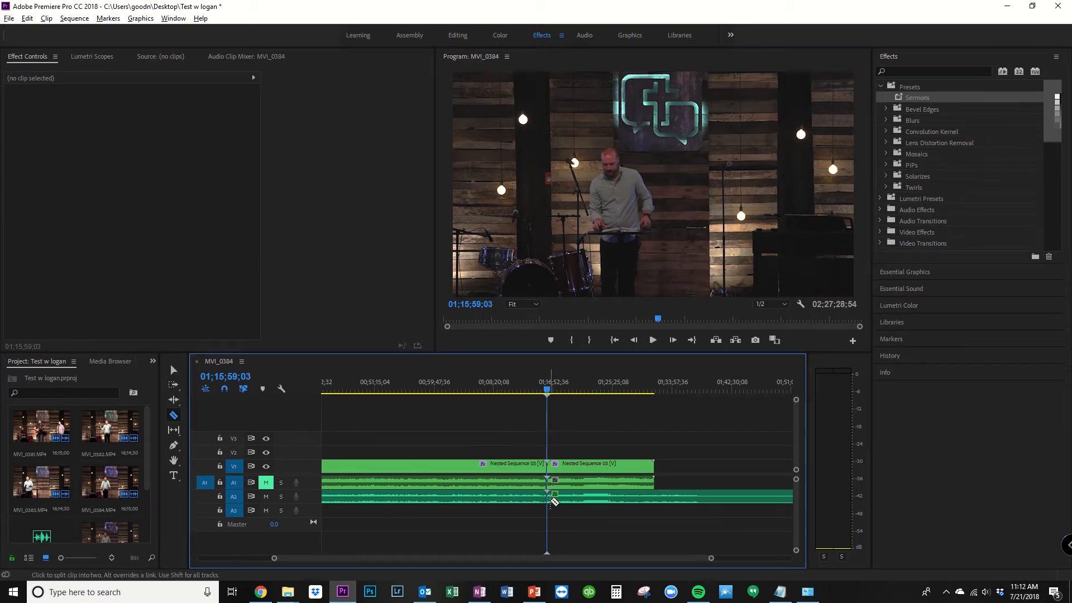
# Step: Delete the video and audio pieces after the cut at the sermon's end
pyautogui.press('v')
pyautogui.moveTo(572, 519); pyautogui.dragTo(576, 458)
pyautogui.press('Delete')
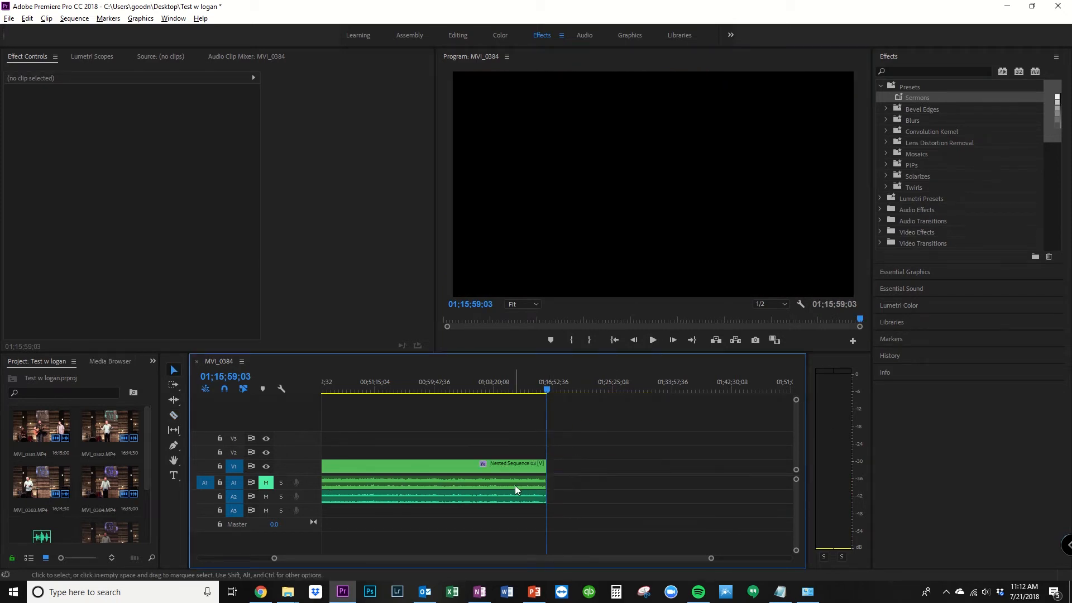
pyautogui.press('\\')
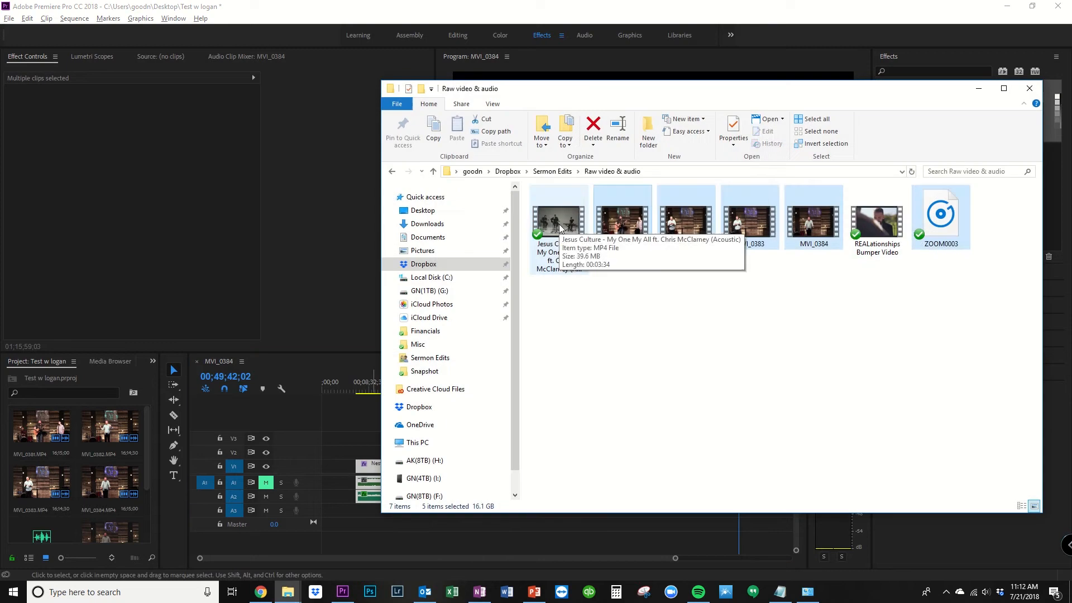
# Step: Import the Jesus Culture song video and REALationships Bumper Video from the Raw video & audio folder into the project
pyautogui.click(558, 223)
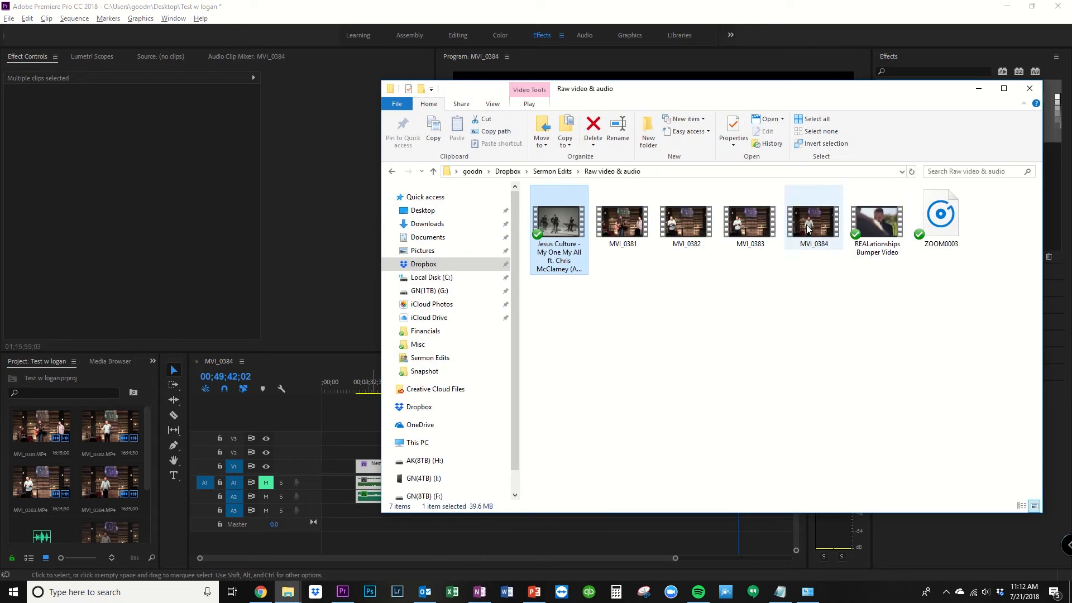
pyautogui.keyDown('ctrl'); pyautogui.click(877, 223); pyautogui.keyUp('ctrl')
pyautogui.moveTo(877, 223); pyautogui.dragTo(65, 512)
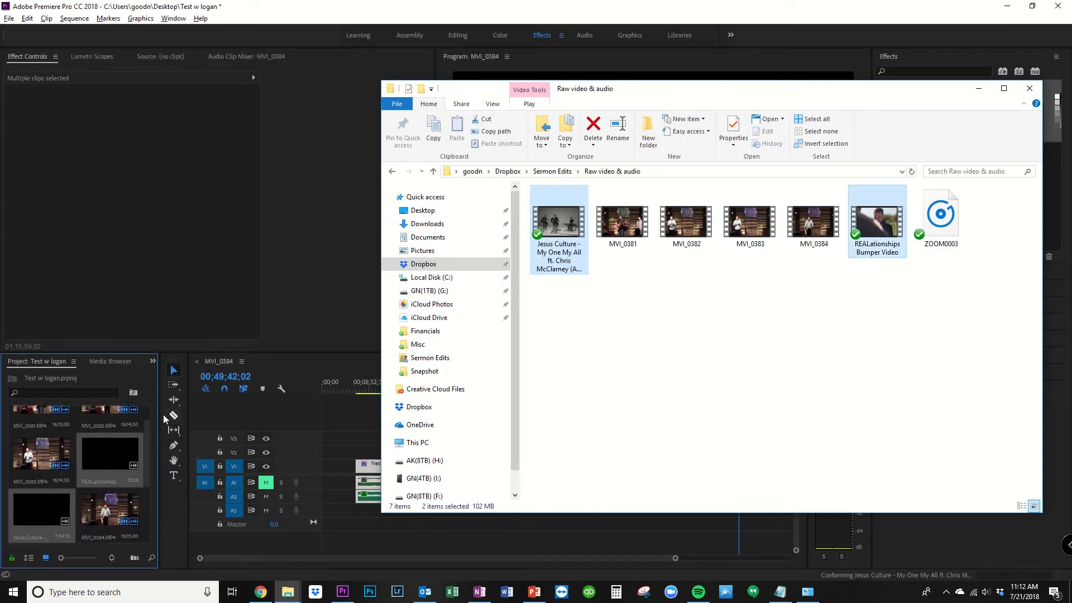
# Step: Place the REALationships Bumper Video at the start of the sequence, with its video on V2 and its audio on A3
pyautogui.click(96, 469)
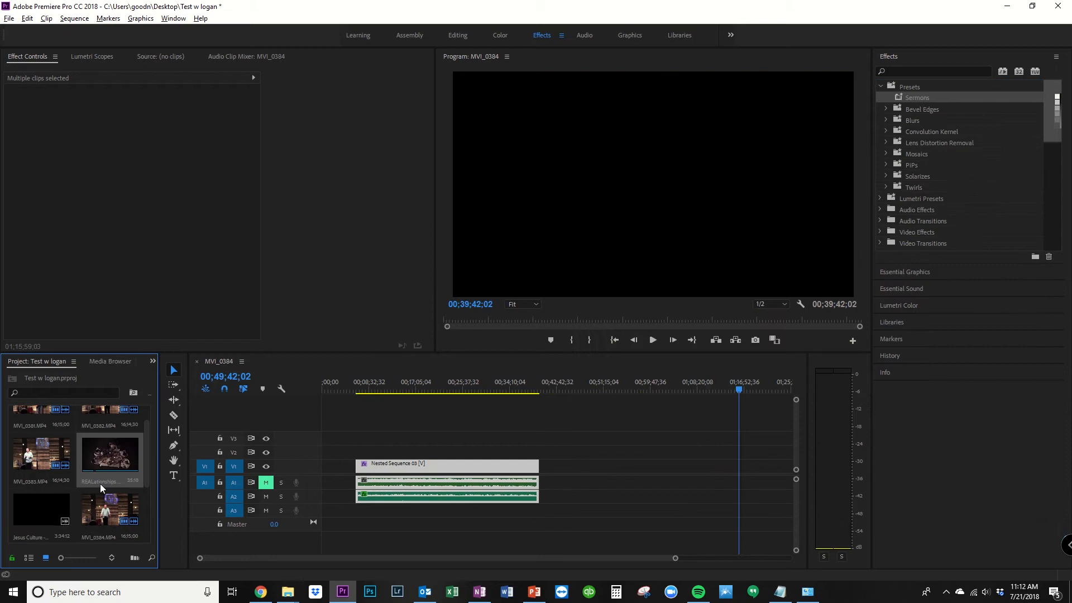
pyautogui.moveTo(98, 454); pyautogui.dragTo(327, 486)
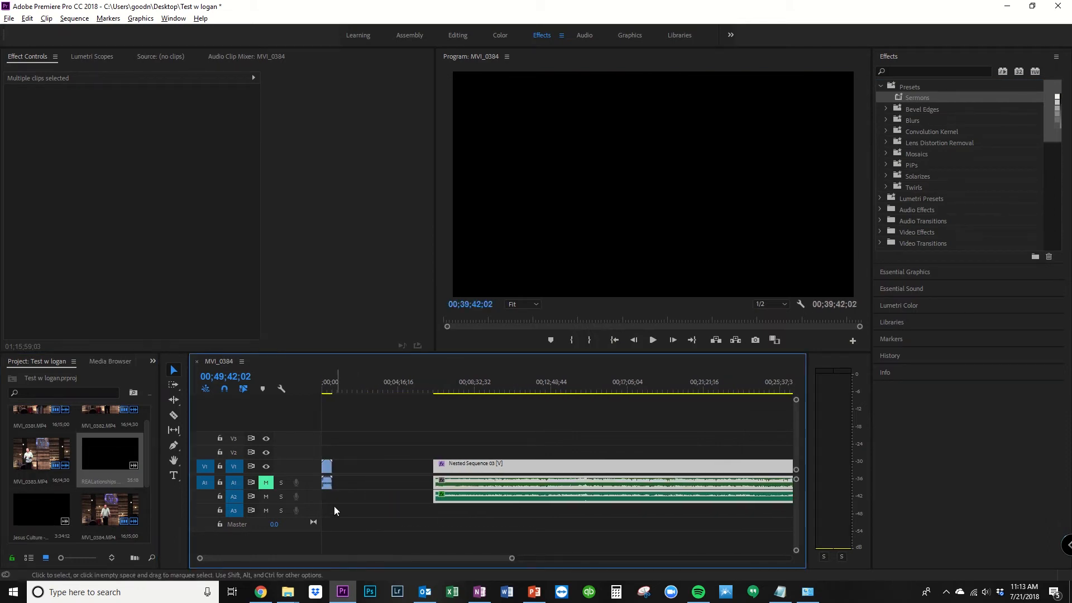
pyautogui.moveTo(326, 486); pyautogui.dragTo(334, 509)
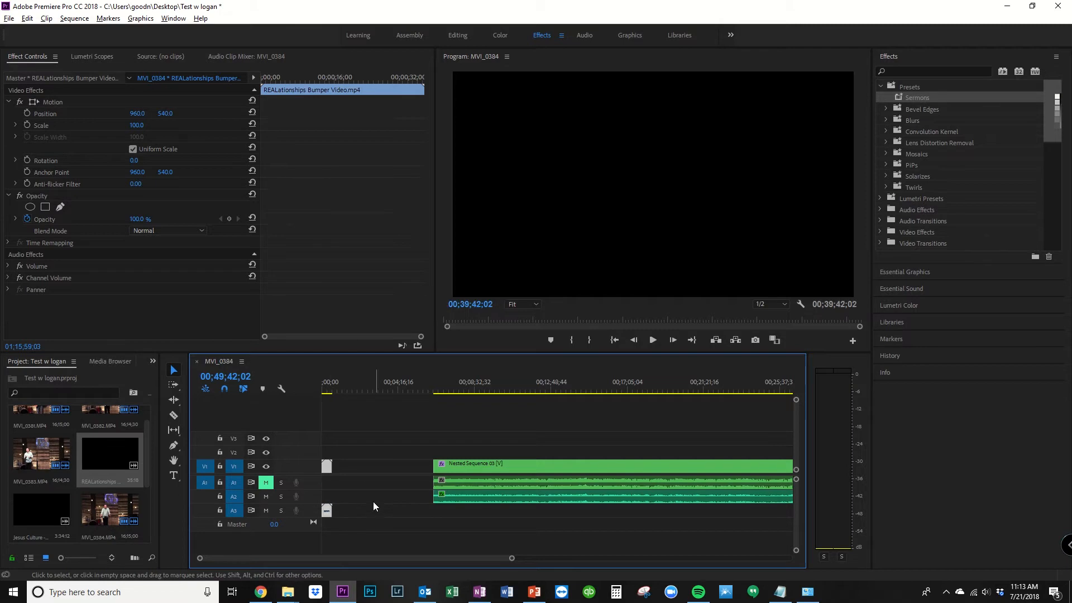
pyautogui.moveTo(325, 467); pyautogui.dragTo(326, 453)
# Step: Move the sermon video and audio clips toward the sequence start so they begin slightly under the end of the bumper video
pyautogui.keyDown('shift'); pyautogui.click(458, 480); pyautogui.keyUp('shift')
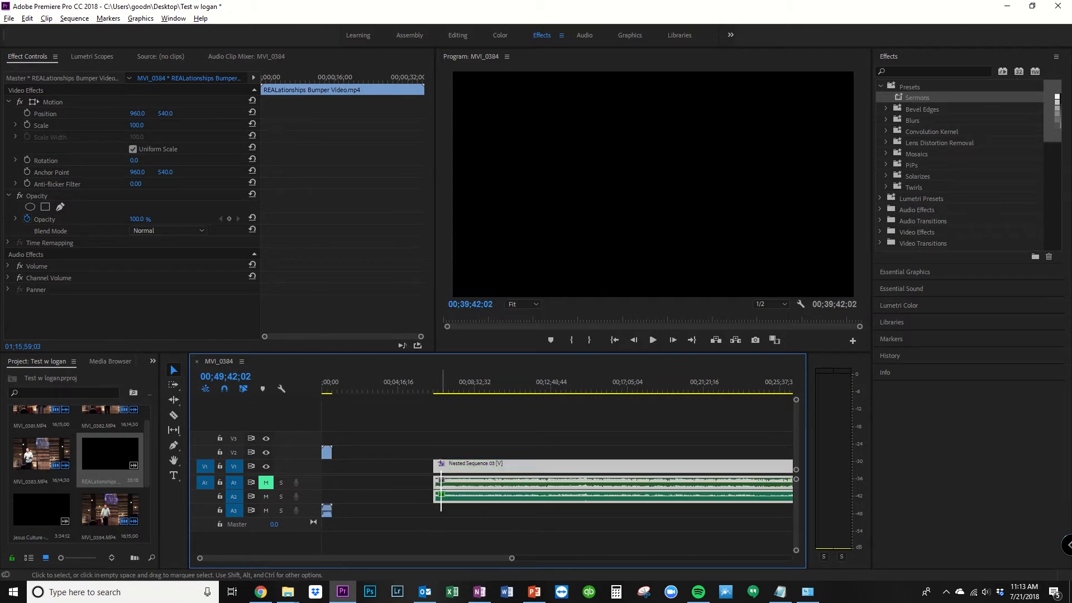
pyautogui.moveTo(459, 497); pyautogui.dragTo(359, 497)
pyautogui.scroll(3, 355, 477)
pyautogui.scroll(1, 355, 477)
pyautogui.moveTo(363, 558); pyautogui.dragTo(350, 558)
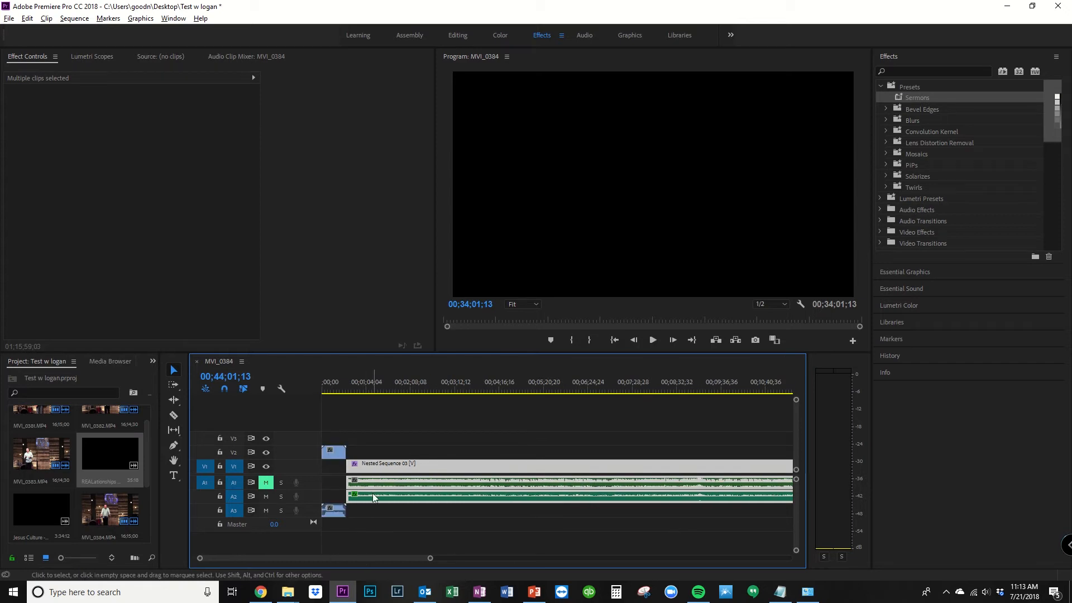
pyautogui.scroll(2, 334, 561)
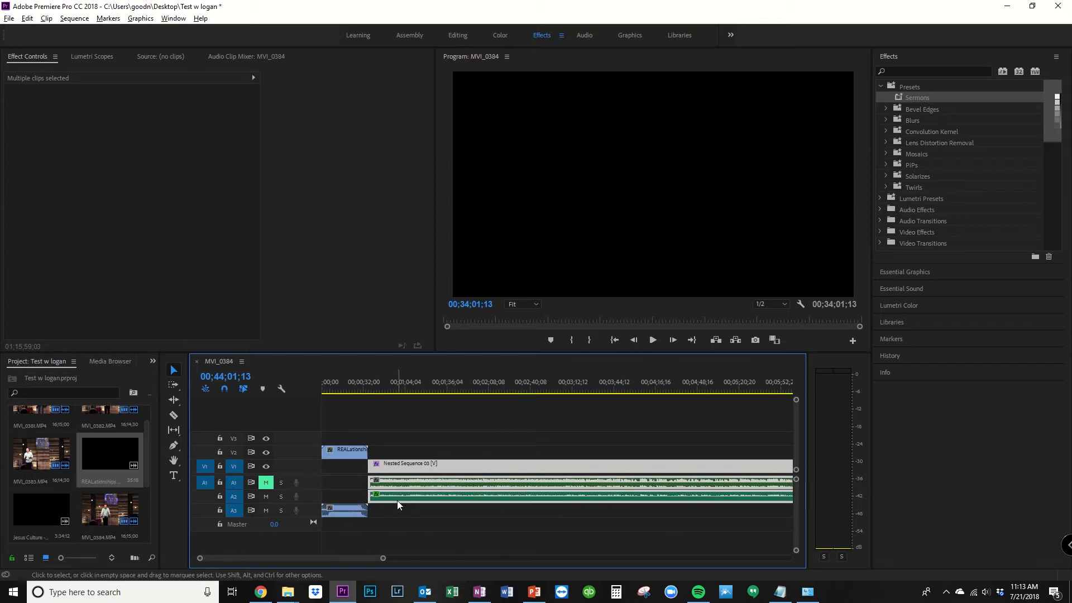
pyautogui.moveTo(397, 501); pyautogui.dragTo(386, 498)
# Step: Play the changeover from the bumper video to the sermon from 00;00;22;41
pyautogui.click(351, 390)
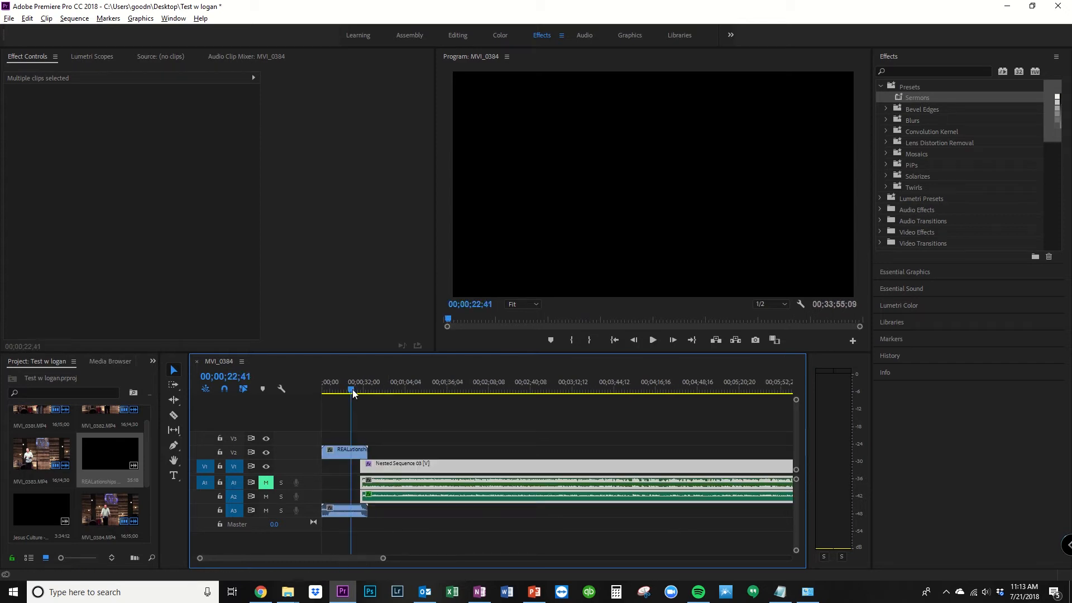
pyautogui.click(653, 340)
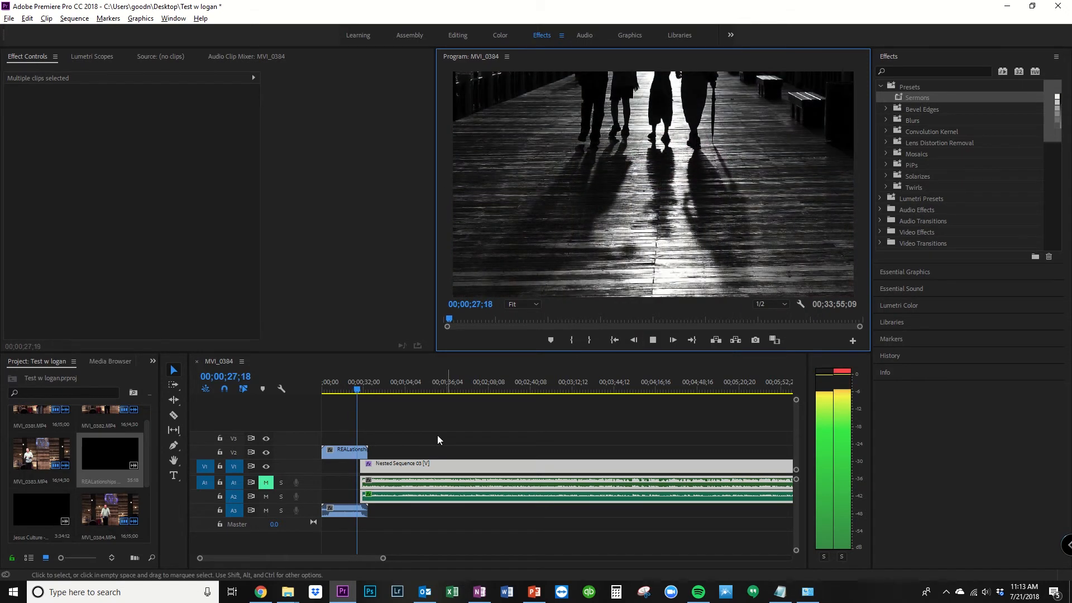
pyautogui.scroll(2, 330, 471)
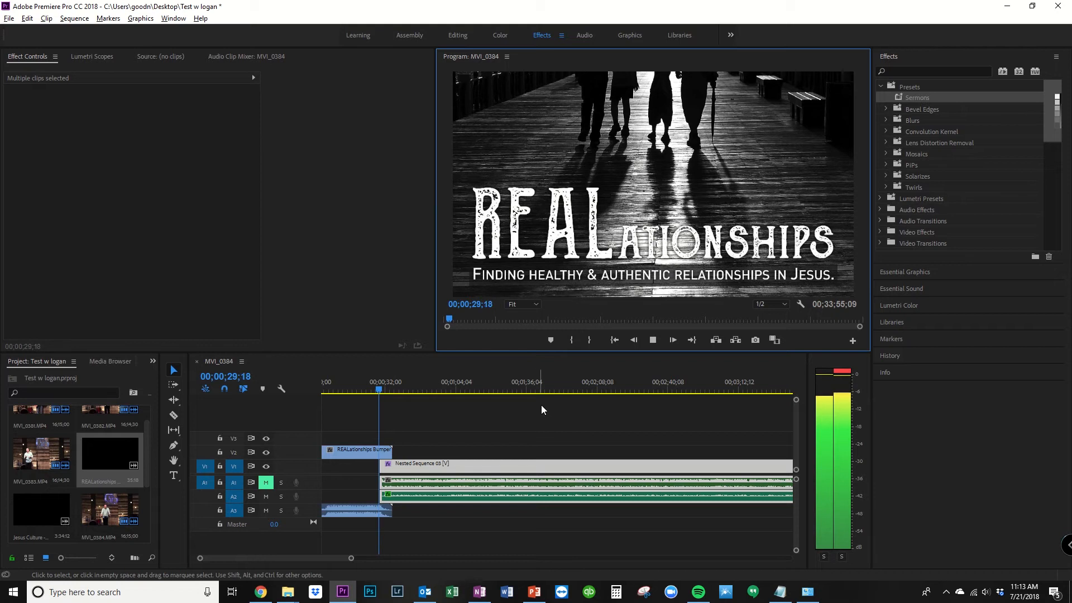
pyautogui.click(653, 340)
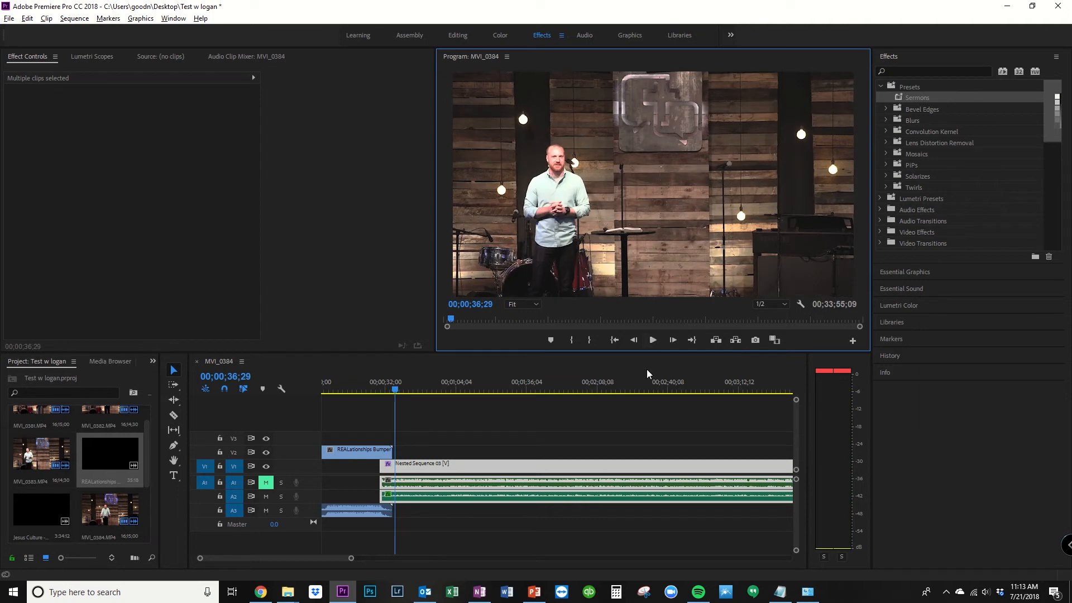
# Step: Scale the nested sermon clip to 150 and set its horizontal position to 1206 to reframe the speaker
pyautogui.click(603, 468)
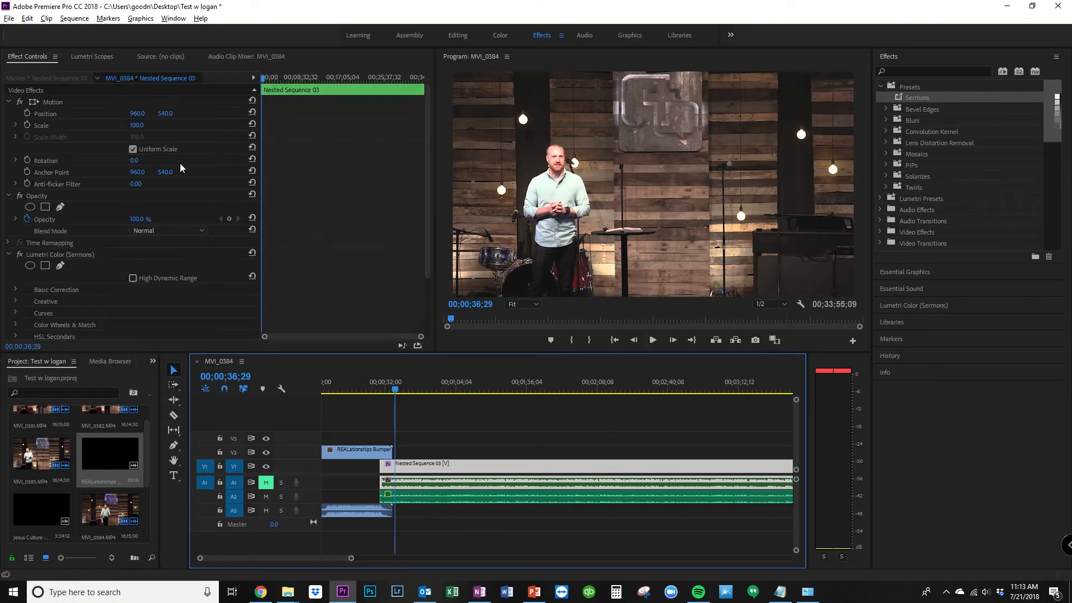
pyautogui.click(544, 36)
pyautogui.click(143, 123)
pyautogui.write('150')
pyautogui.press('Return')
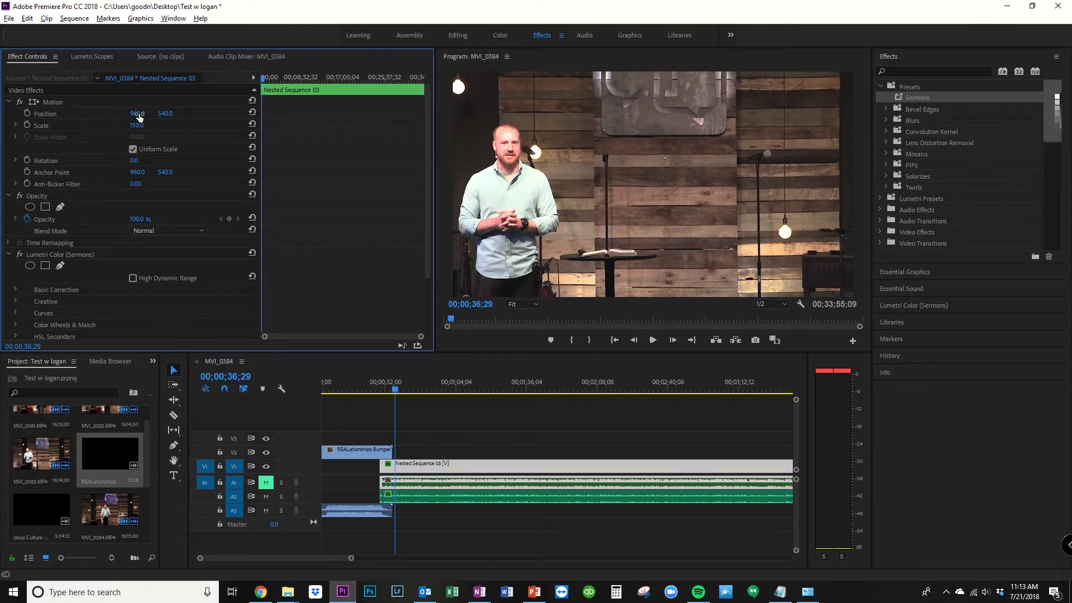
pyautogui.moveTo(138, 113); pyautogui.dragTo(271, 113)
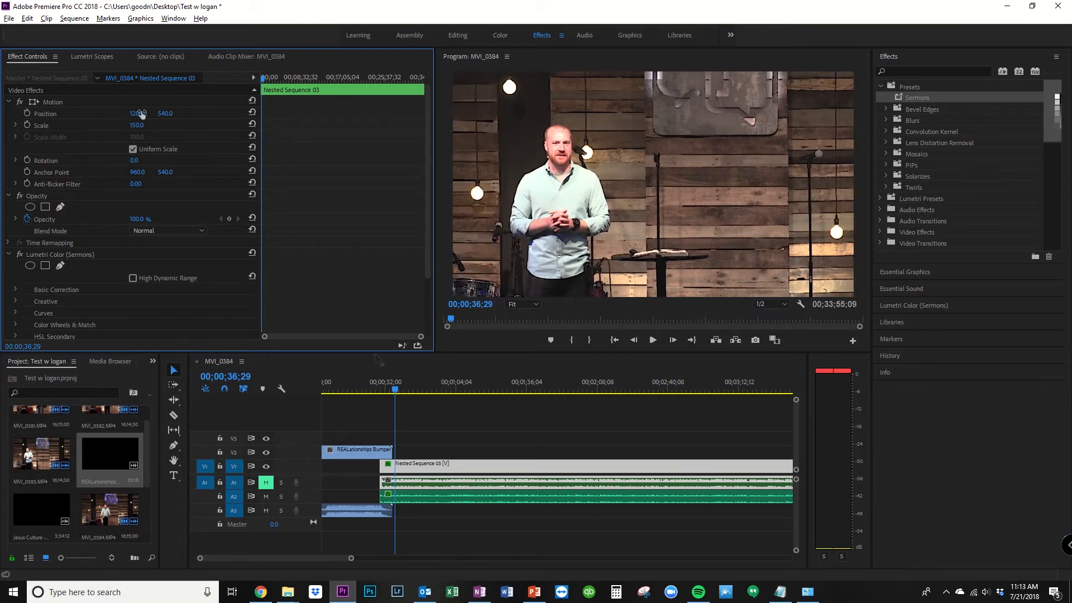
# Step: Apply a Cross Dissolve video transition to the end of the bumper video clip
pyautogui.click(358, 450)
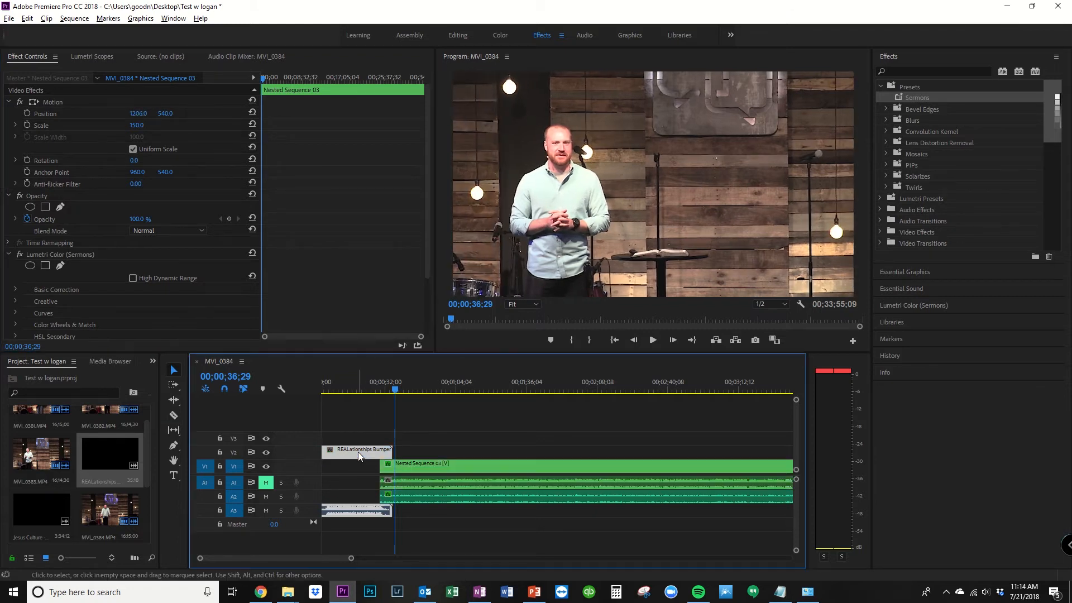
pyautogui.click(903, 244)
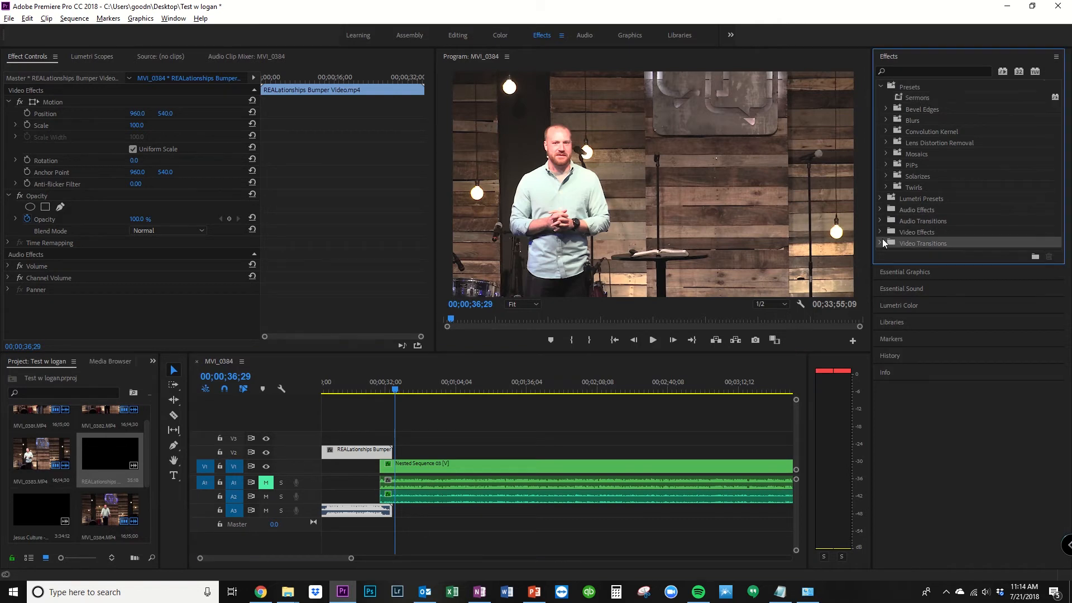
pyautogui.click(880, 244)
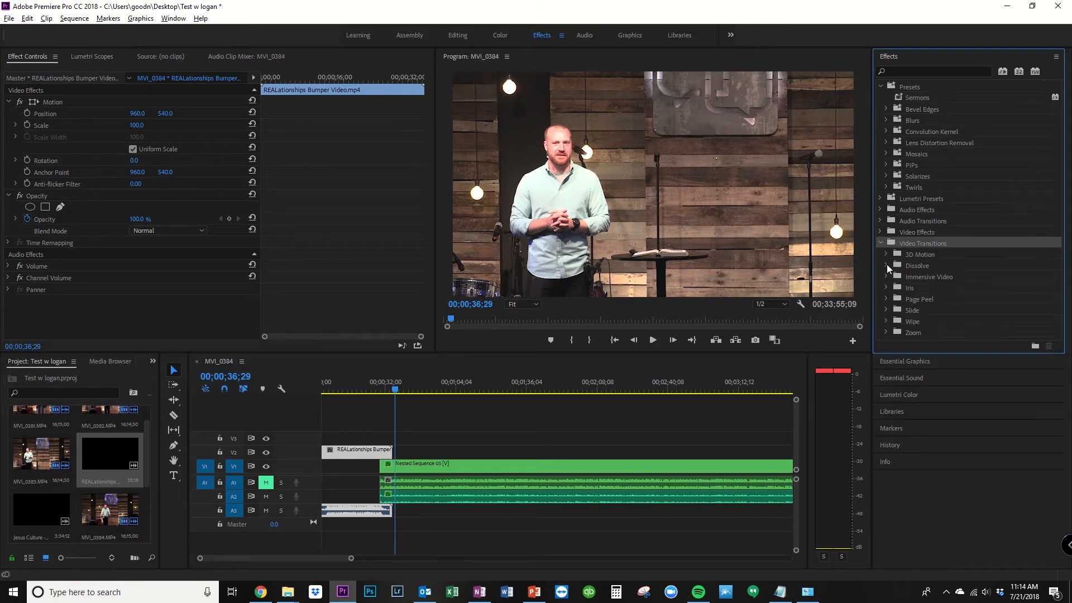
pyautogui.click(887, 265)
pyautogui.click(914, 288)
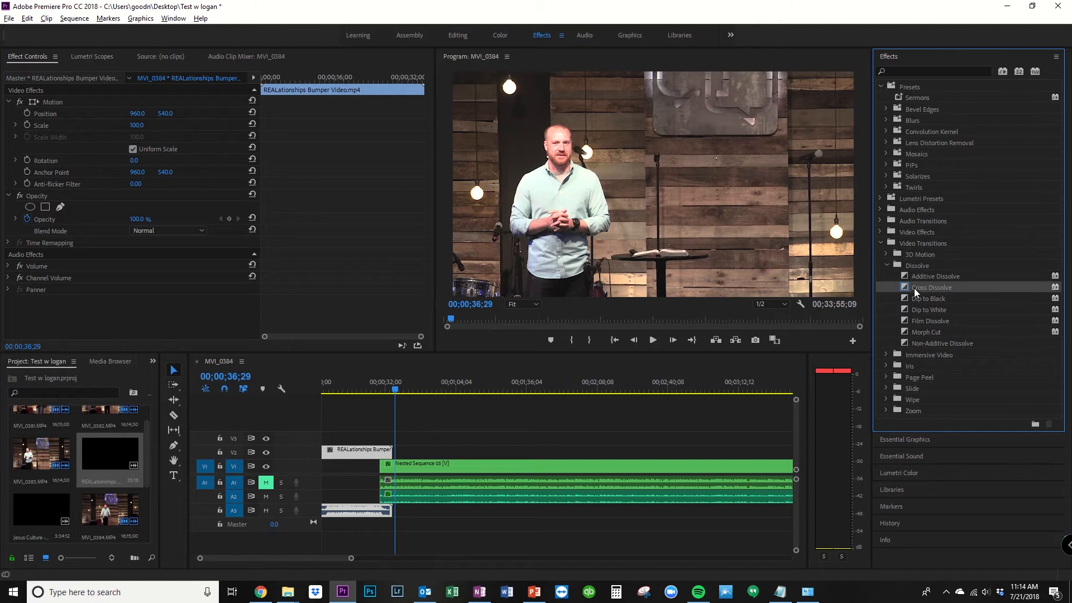
pyautogui.moveTo(914, 288); pyautogui.dragTo(460, 448)
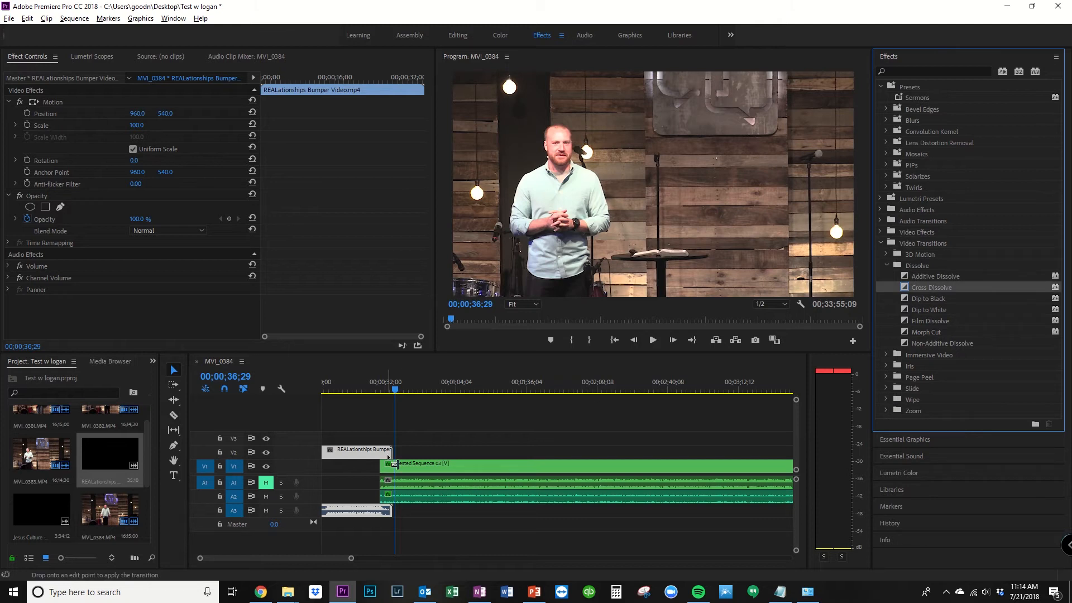
pyautogui.moveTo(388, 457); pyautogui.dragTo(390, 453)
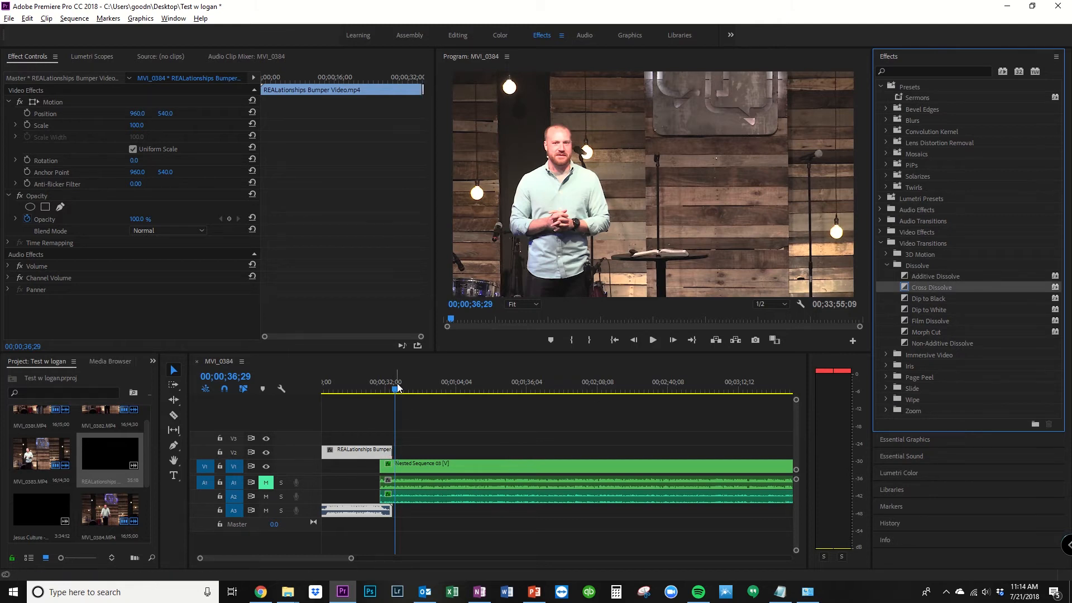
# Step: Play the sequence from the end of the bumper video to review the start of the sermon
pyautogui.moveTo(398, 387); pyautogui.dragTo(391, 388)
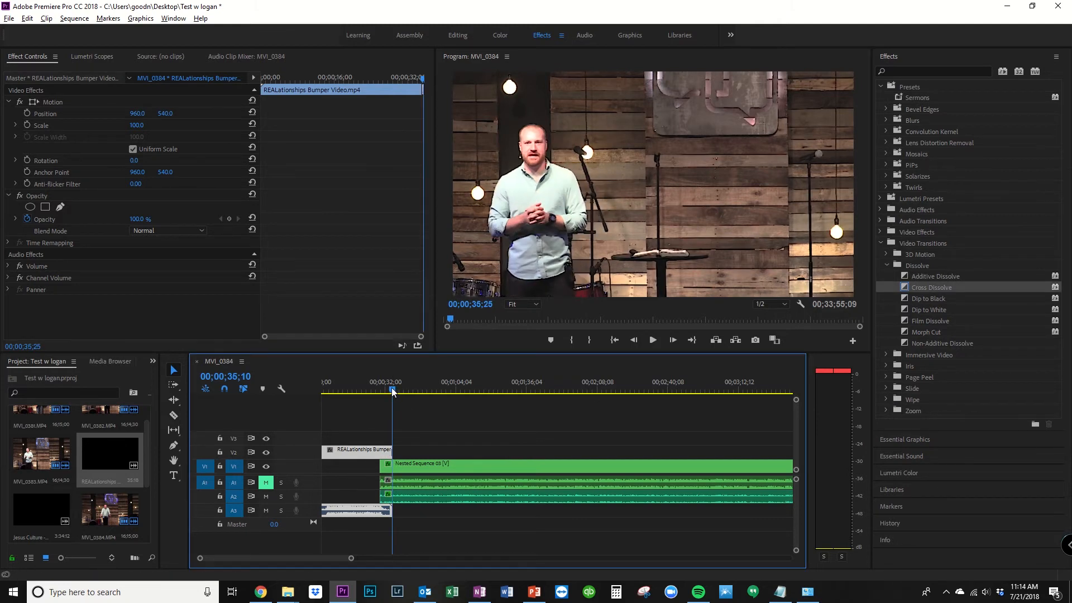
pyautogui.click(653, 340)
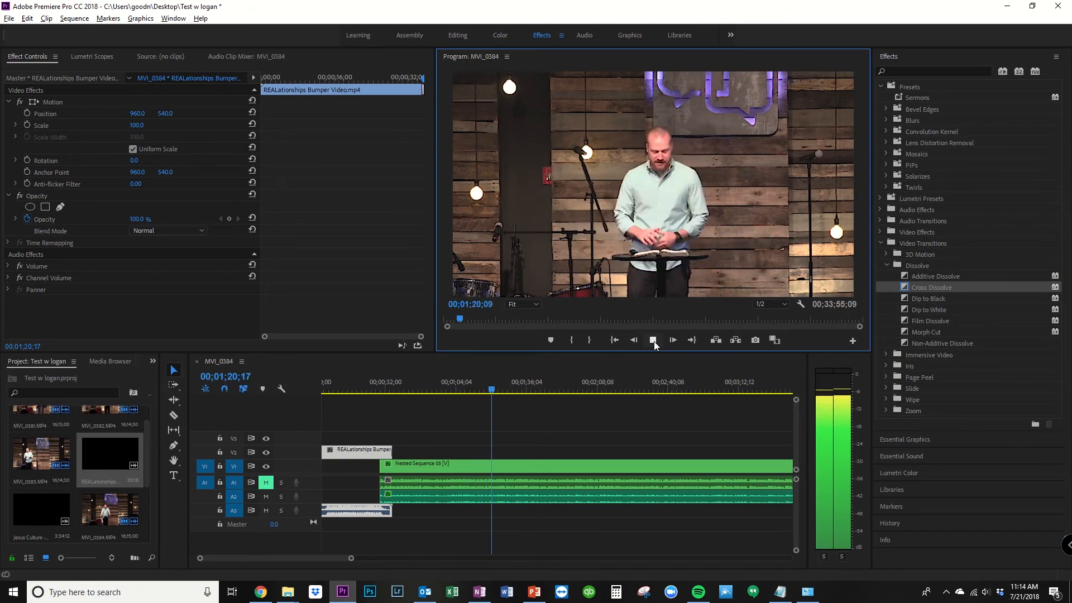
pyautogui.click(655, 340)
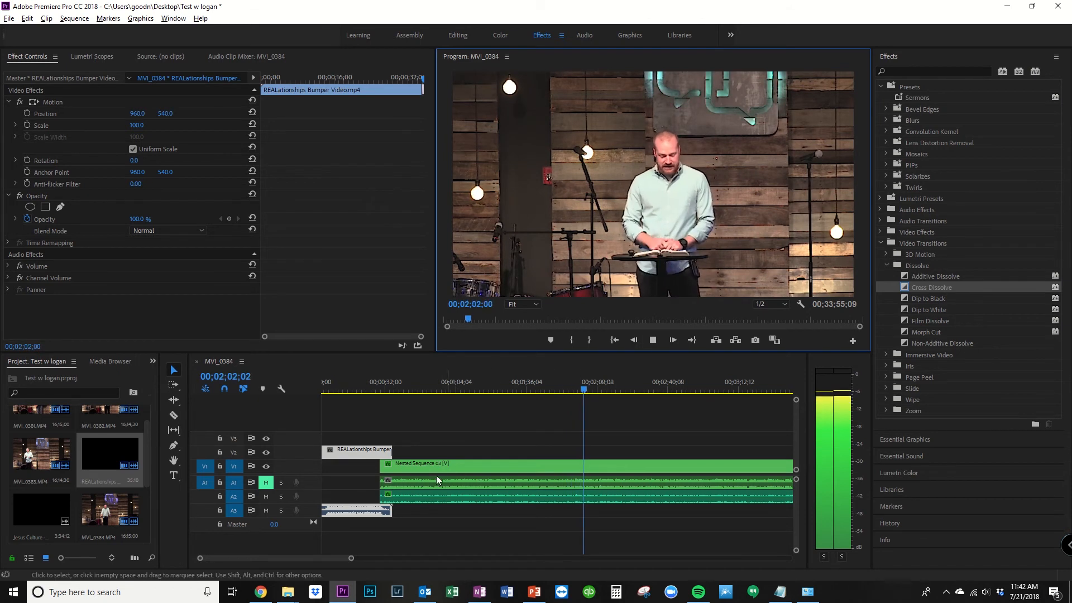
# Step: Import the 7.8.2018.001 UNITY slide image from the Sermon Slide JPEGs folder into the project
pyautogui.moveTo(285, 597)
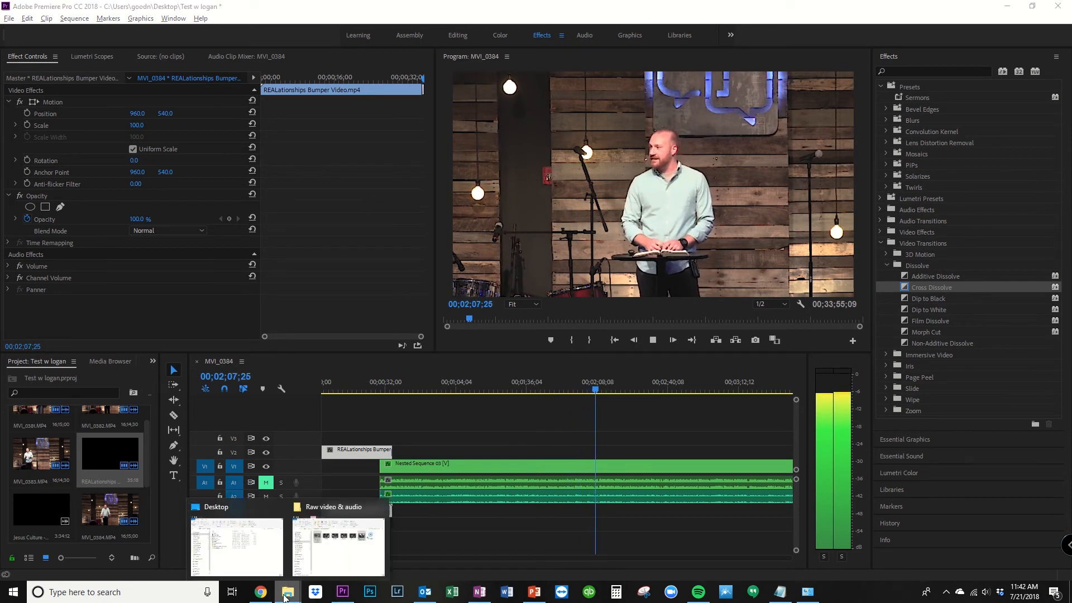
pyautogui.click(339, 546)
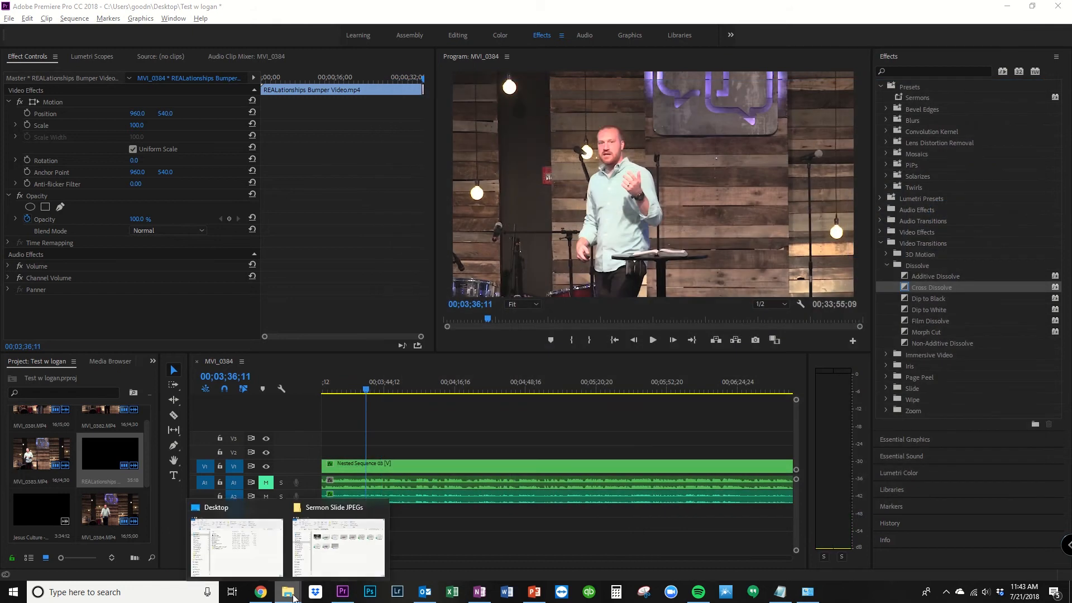
pyautogui.click(340, 539)
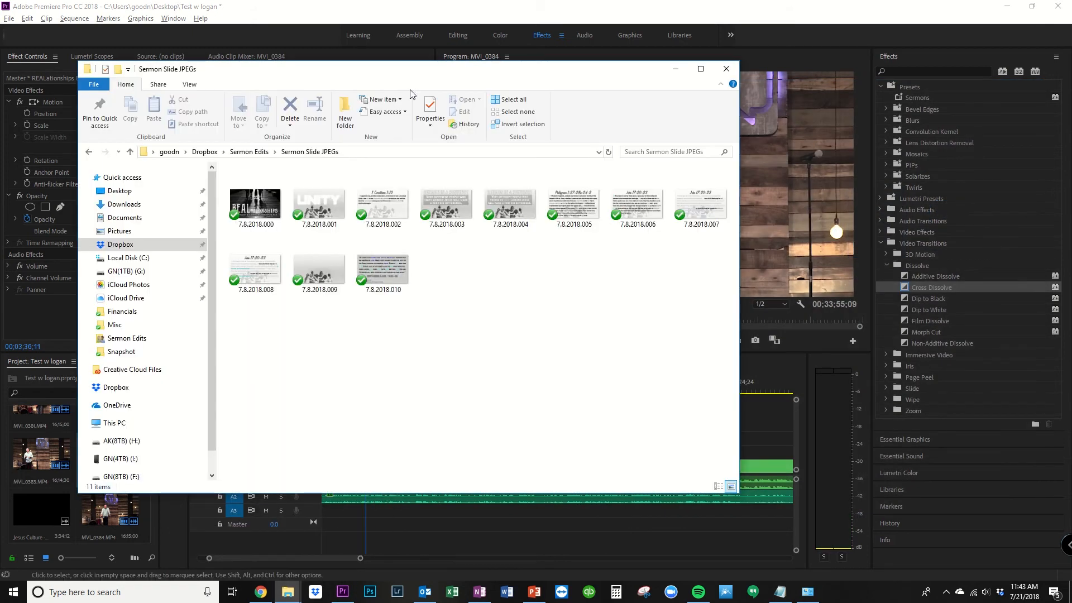
pyautogui.moveTo(413, 74); pyautogui.dragTo(551, 64)
pyautogui.moveTo(457, 193); pyautogui.dragTo(87, 464)
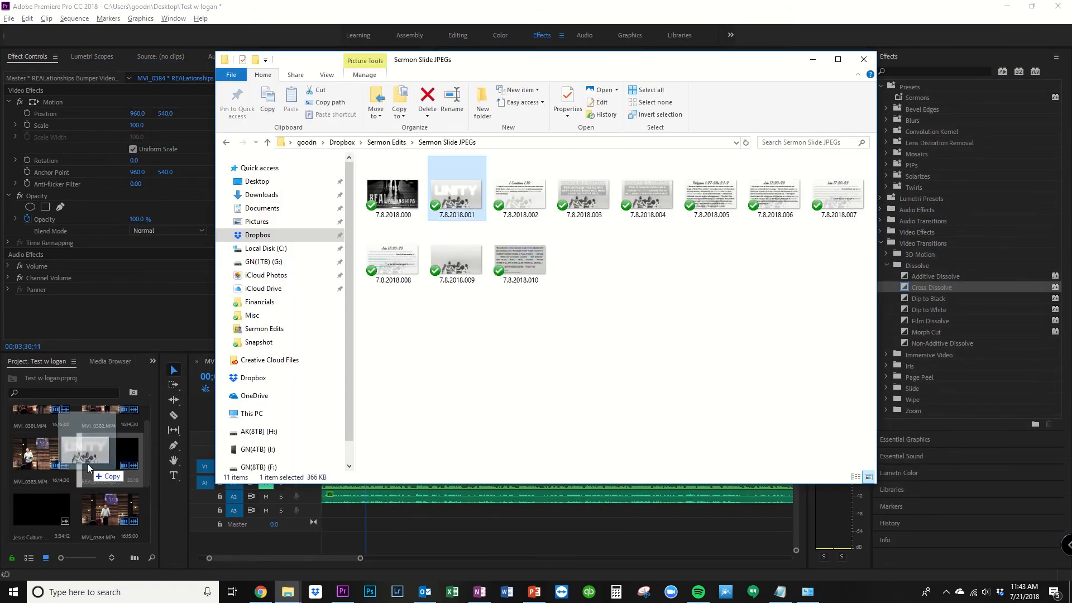
pyautogui.click(319, 14)
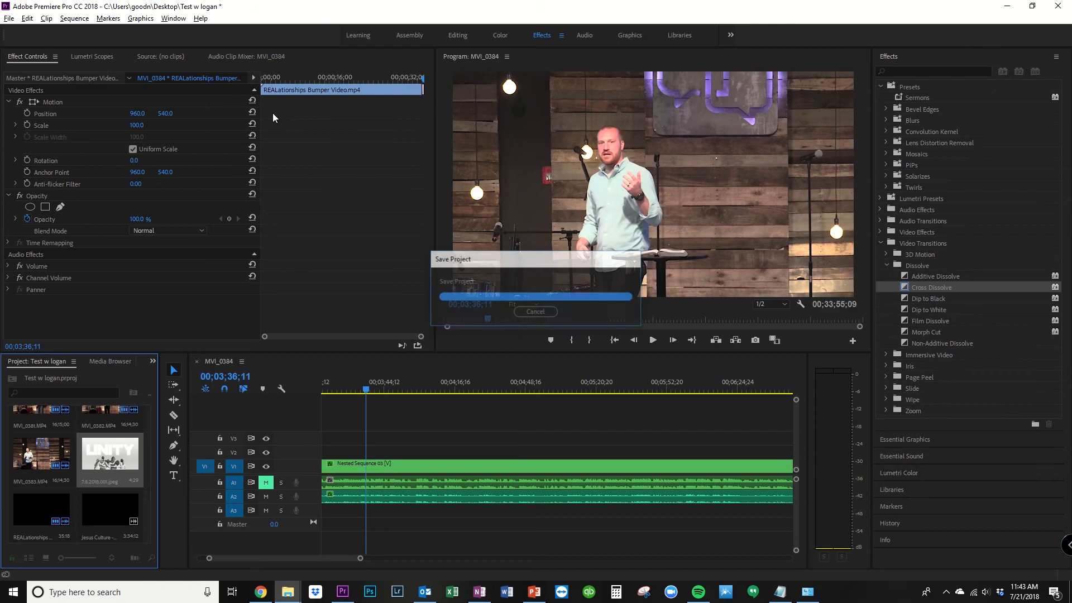
# Step: Place the UNITY slide on V2 at 00;03;36;11, extend it to about 7 seconds, and play through it
pyautogui.moveTo(109, 455); pyautogui.dragTo(373, 453)
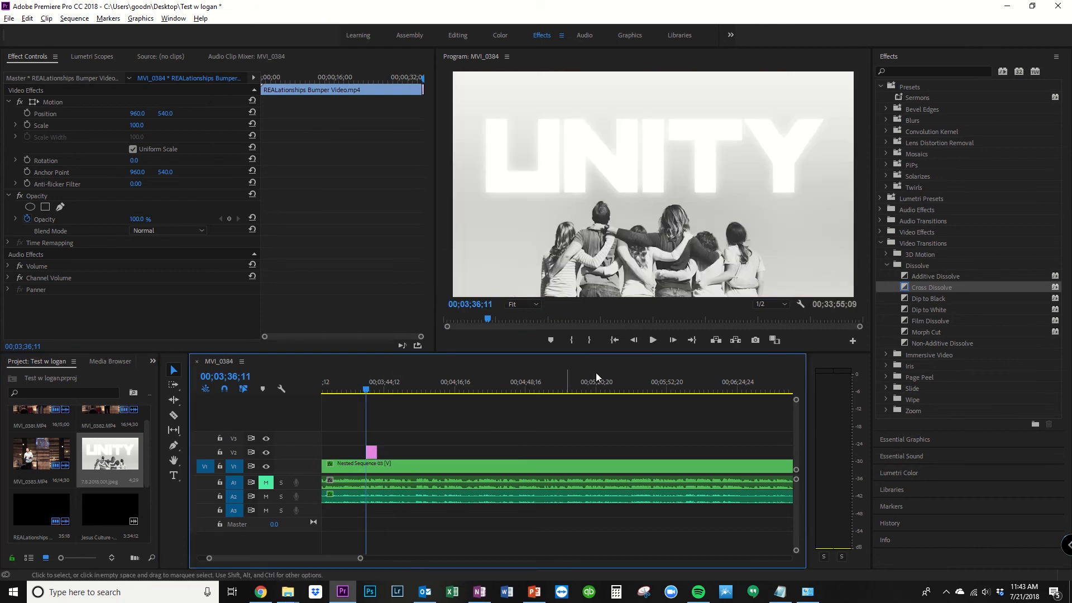
pyautogui.click(654, 341)
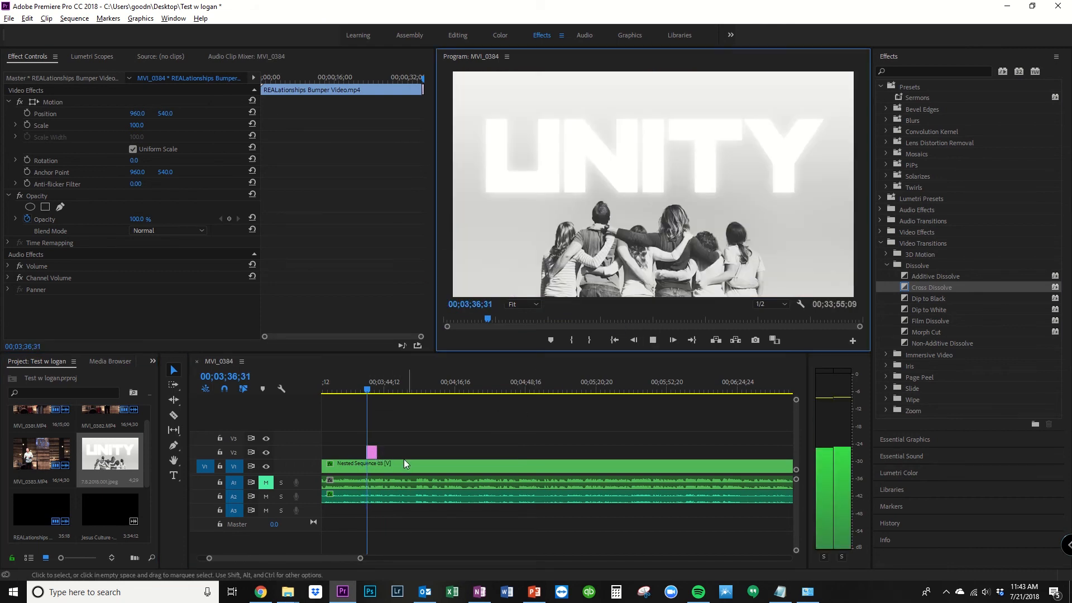
pyautogui.click(375, 452)
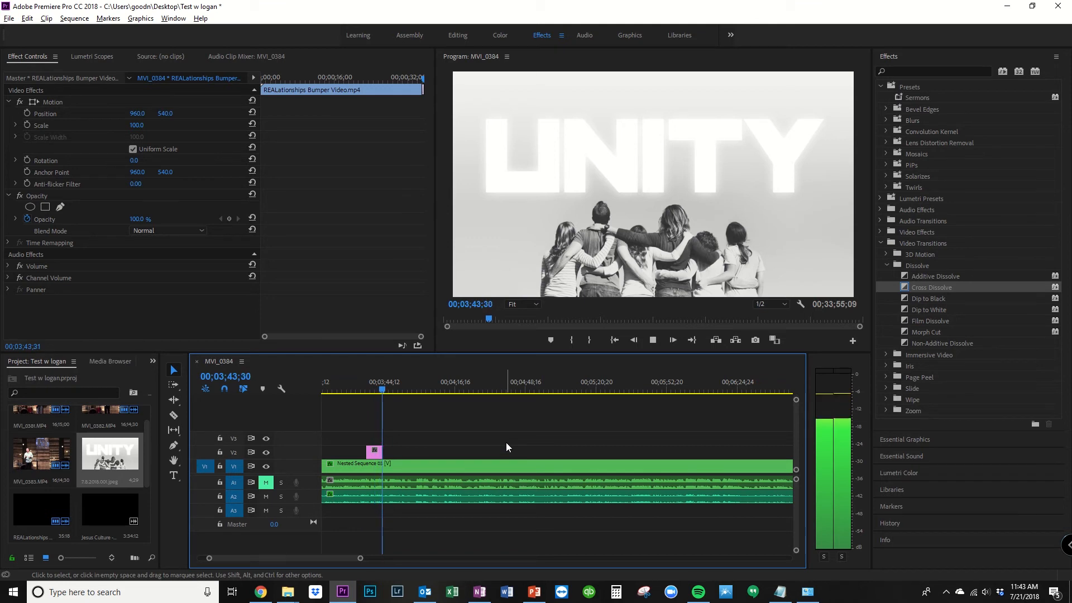
pyautogui.click(651, 340)
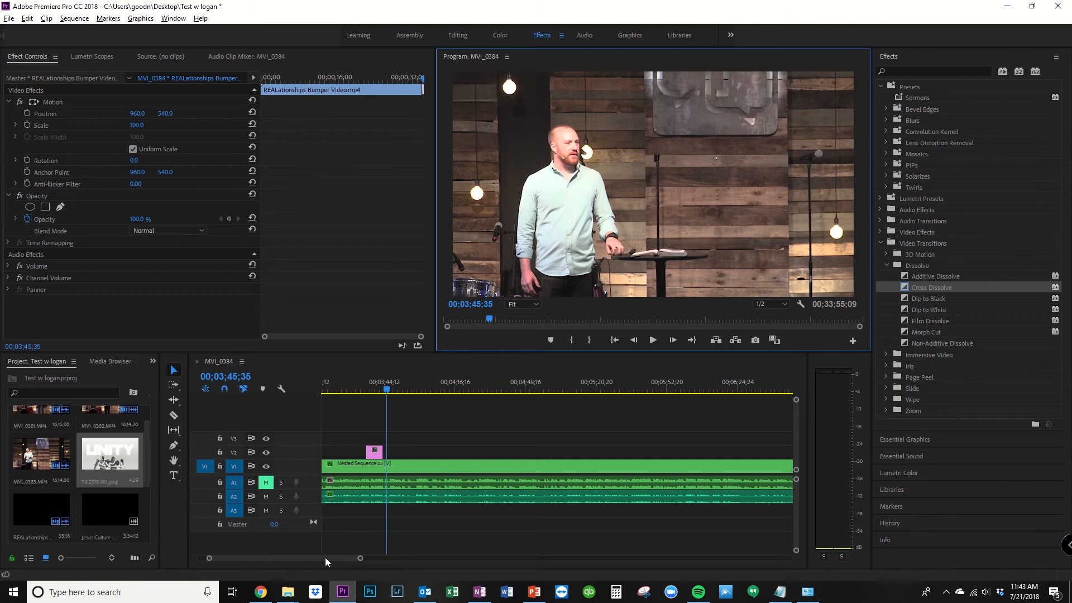
# Step: Find the closing part of the sermon and place the UNITY slide on V2 from 00;32;20;34 to just past the sermon's end
pyautogui.press('\\')
pyautogui.press('-')
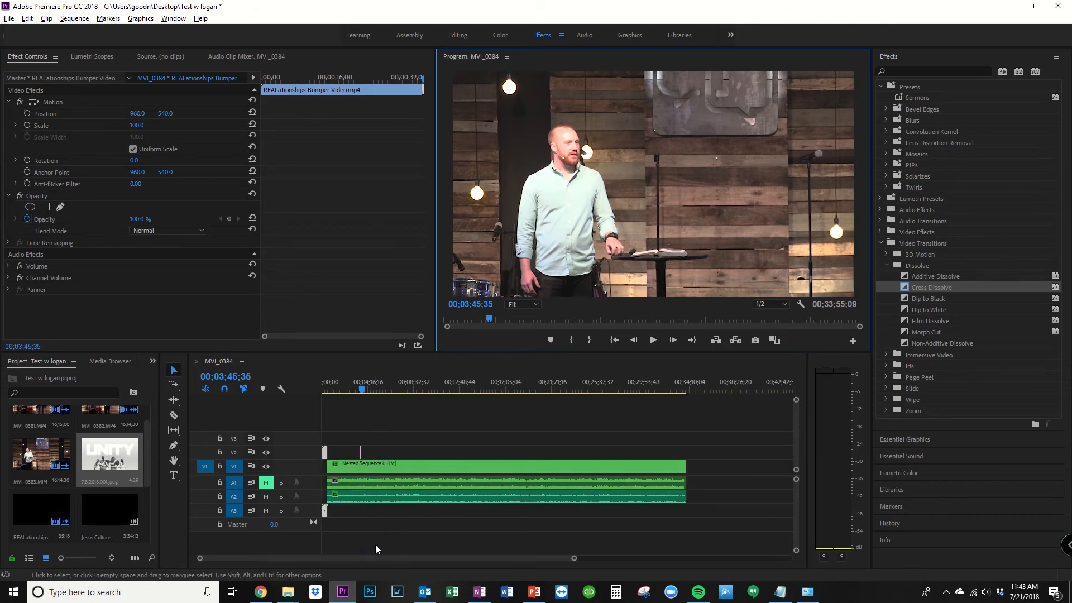
pyautogui.moveTo(362, 391); pyautogui.dragTo(680, 400)
pyautogui.press('=')
pyautogui.press('=')
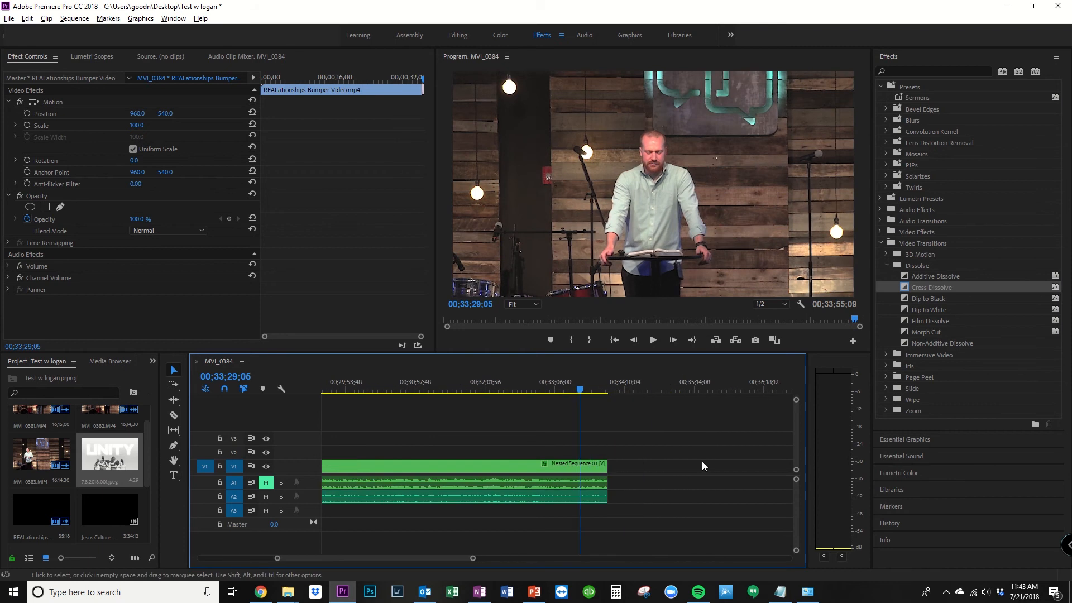
pyautogui.press('alt')
pyautogui.moveTo(584, 391); pyautogui.dragTo(503, 396)
pyautogui.click(651, 340)
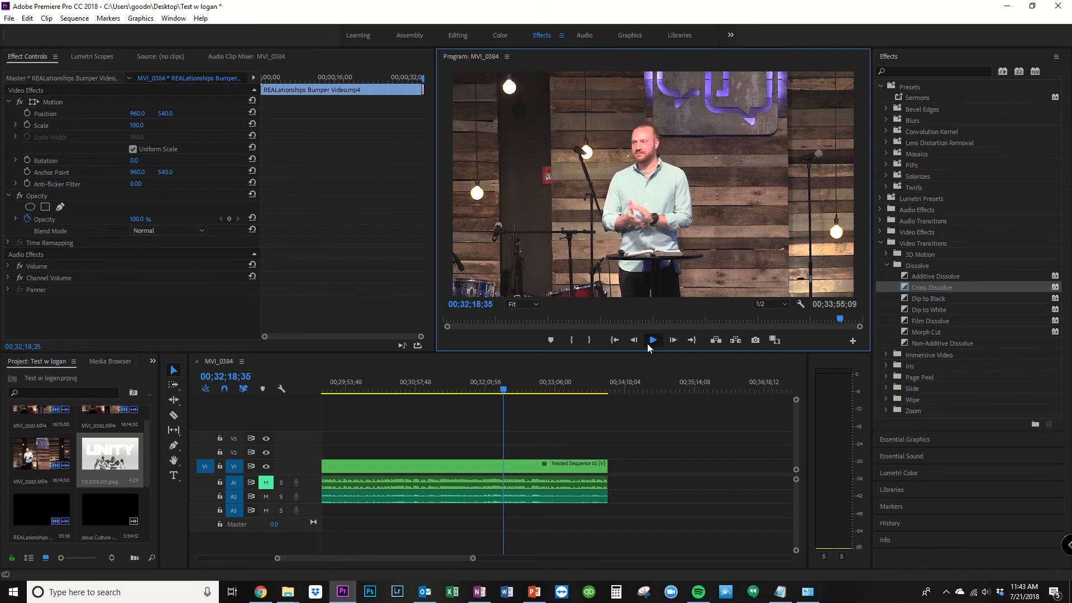
pyautogui.click(651, 343)
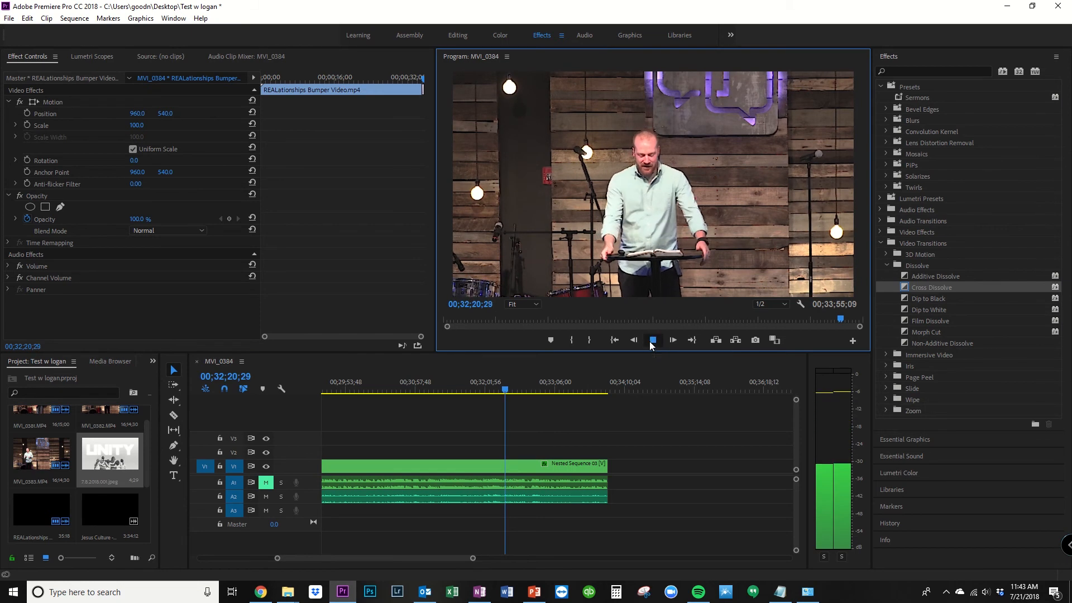
pyautogui.moveTo(115, 455); pyautogui.dragTo(613, 449)
# Step: Place the Jesus Culture song video directly after the sermon, with its audio on A3, and play the changeover from about 00;33;50
pyautogui.scroll(-3, 98, 467)
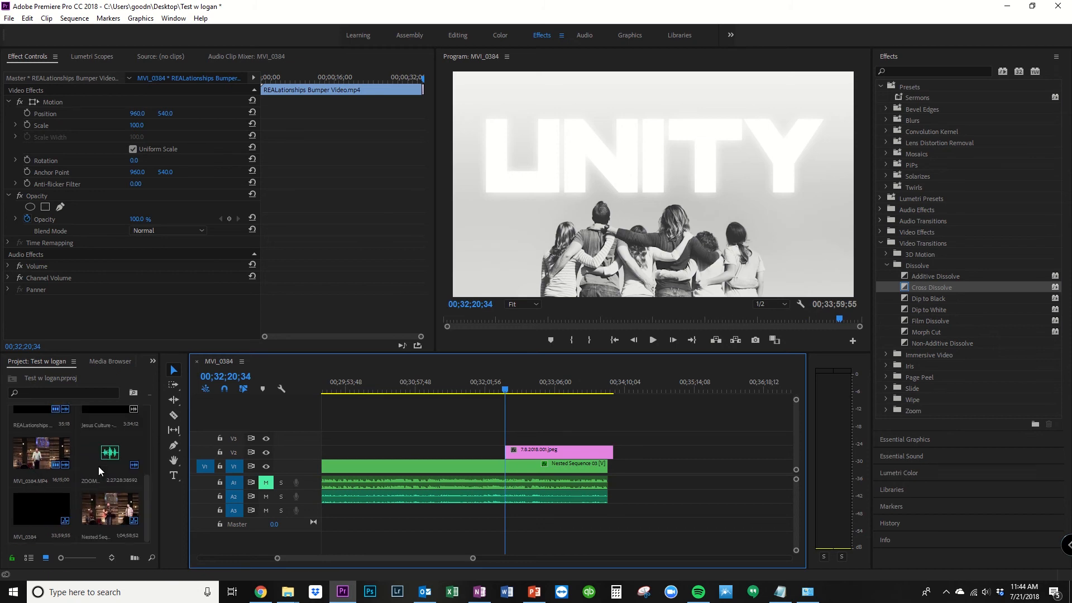
pyautogui.moveTo(98, 427); pyautogui.dragTo(626, 510)
pyautogui.click(603, 389)
pyautogui.click(653, 341)
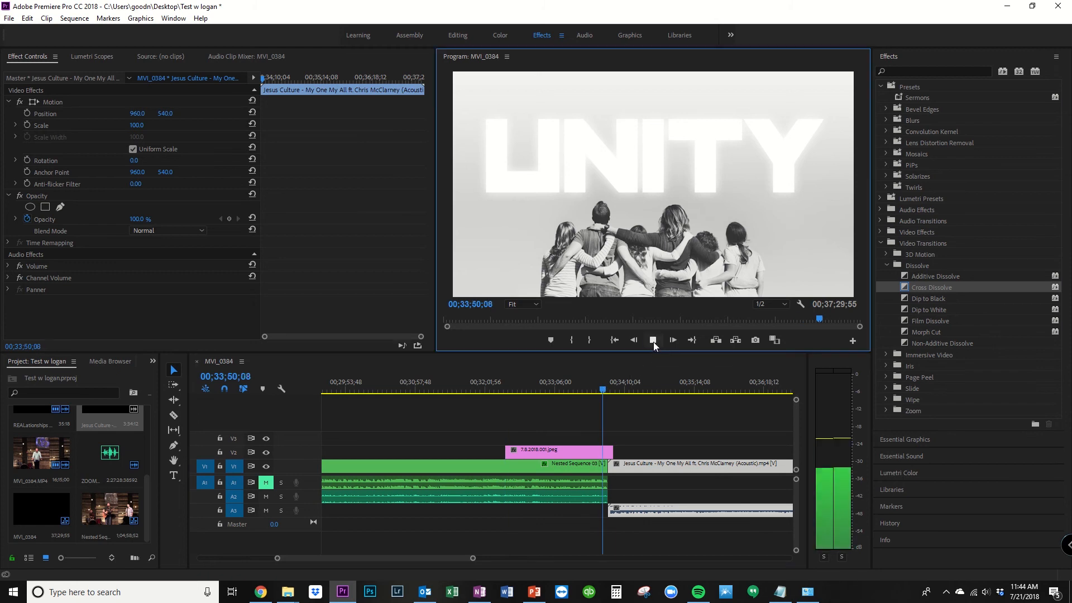
# Step: Play the changeover into the song video until about 00;34;01, stop playback, and return the playhead to the sermon at 00;31;51;16
pyautogui.scroll(2, 642, 430)
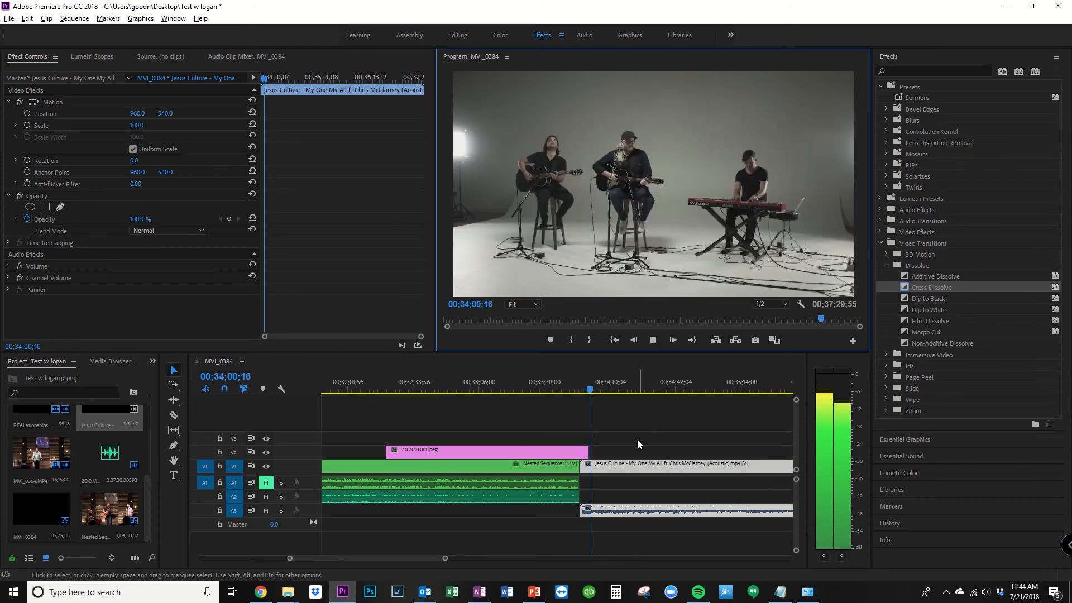
pyautogui.scroll(-4, 636, 449)
pyautogui.click(657, 341)
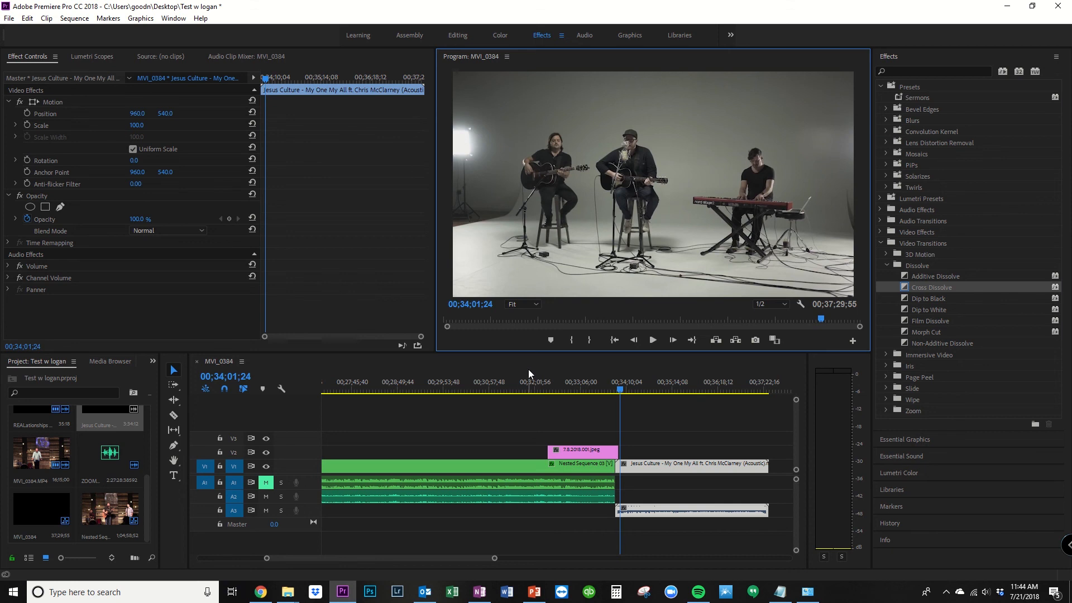
pyautogui.click(528, 371)
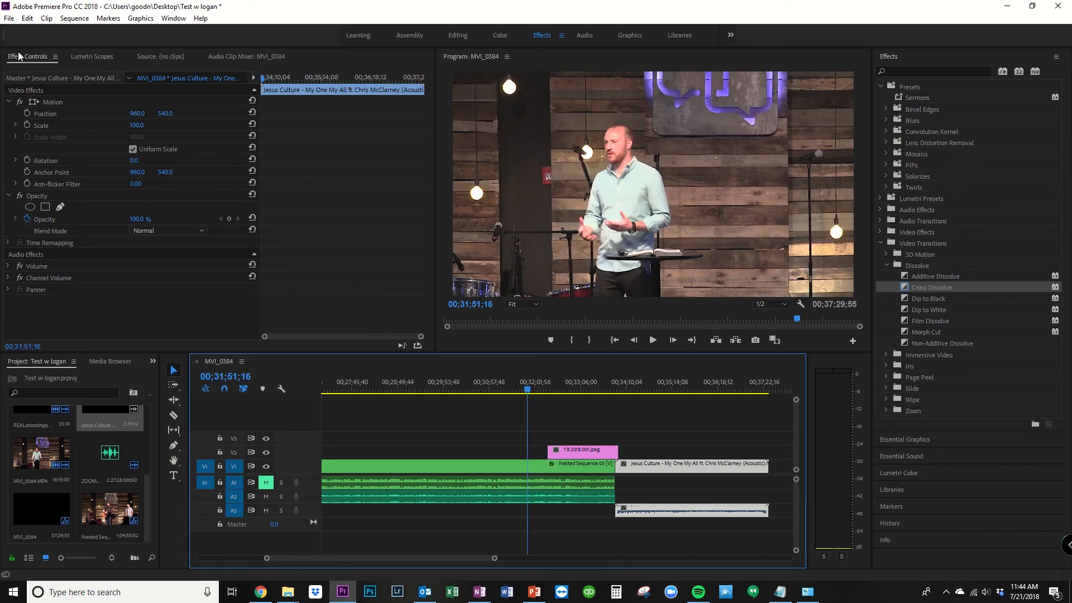
# Step: Export the sequence as 2018_07_08 - Sermon.mp4 into the 07_15 - Baptism folder, using H.264 and the Match Source - High bitrate preset
pyautogui.click(10, 18)
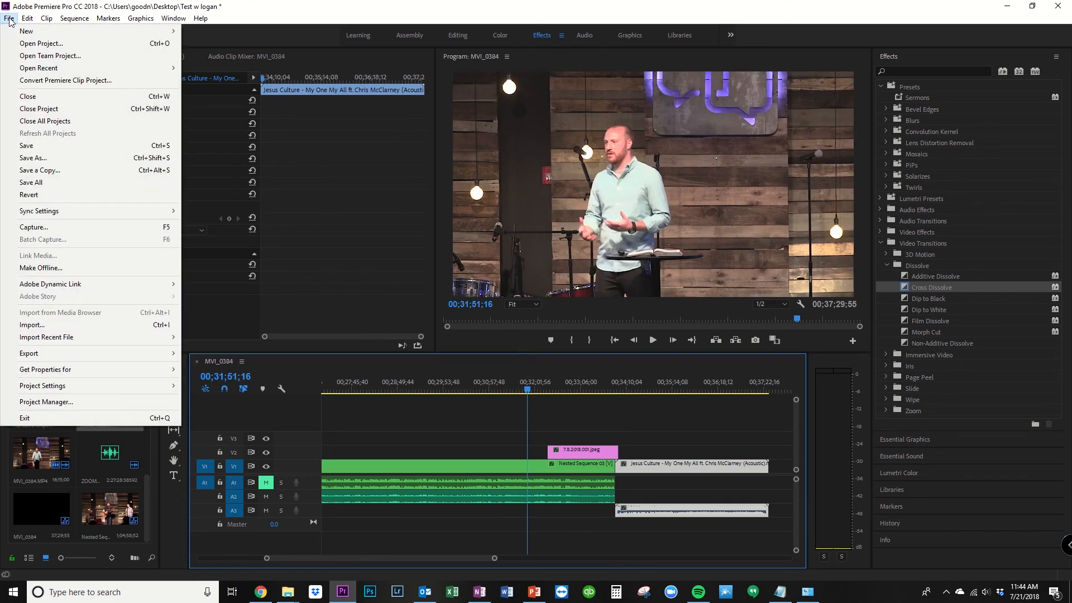
pyautogui.click(56, 355)
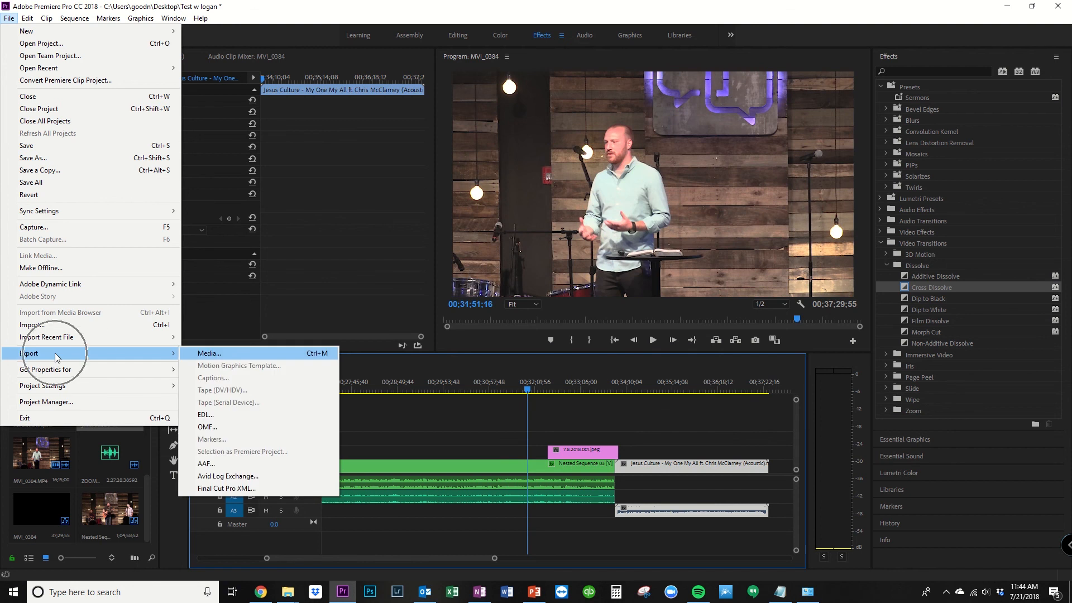
pyautogui.click(252, 357)
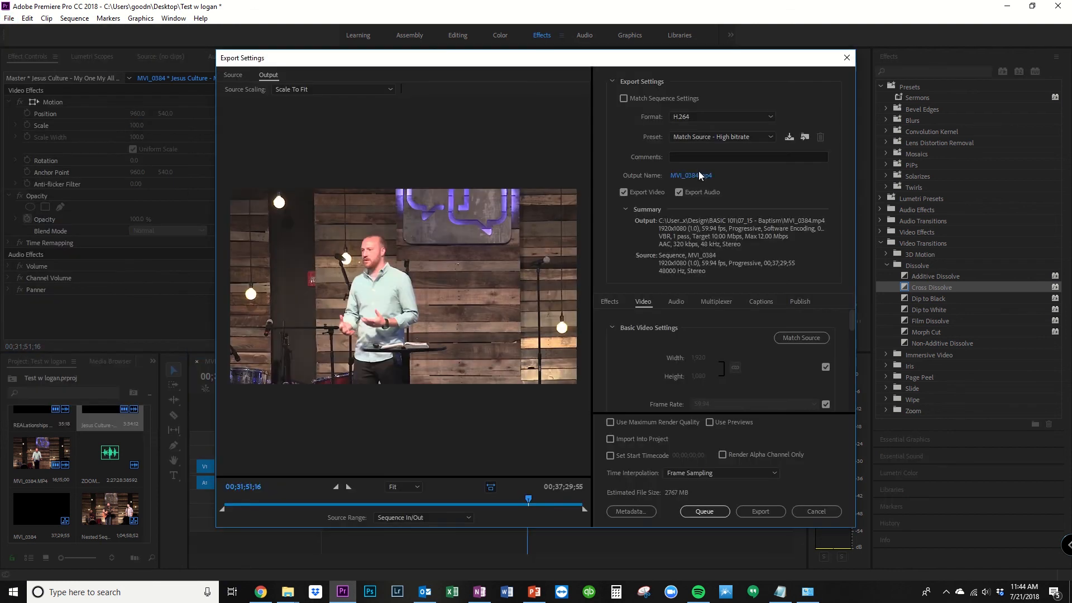
pyautogui.click(698, 175)
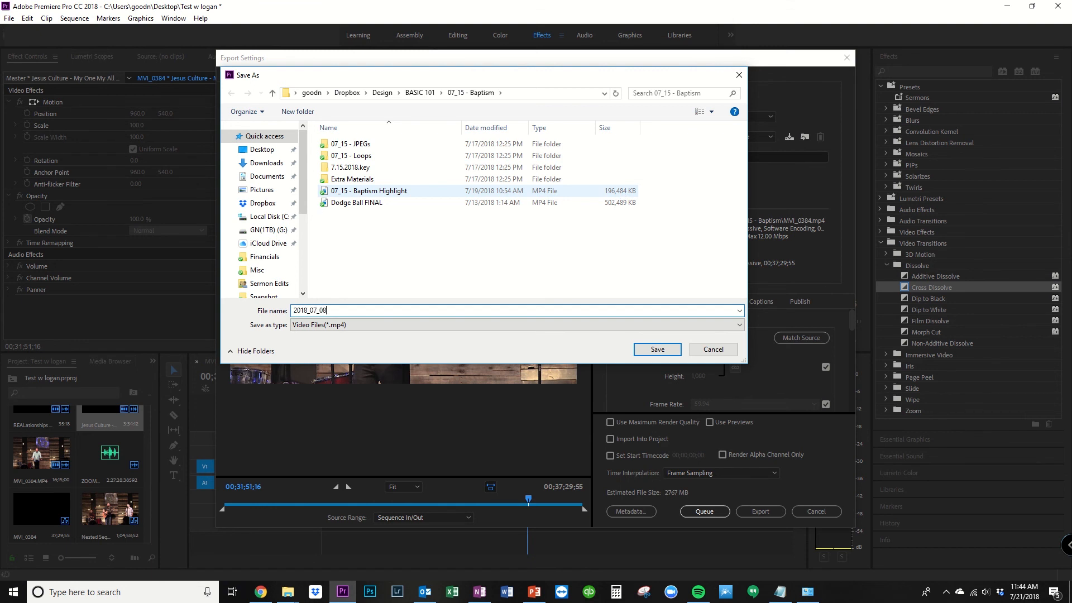
pyautogui.press('Return')
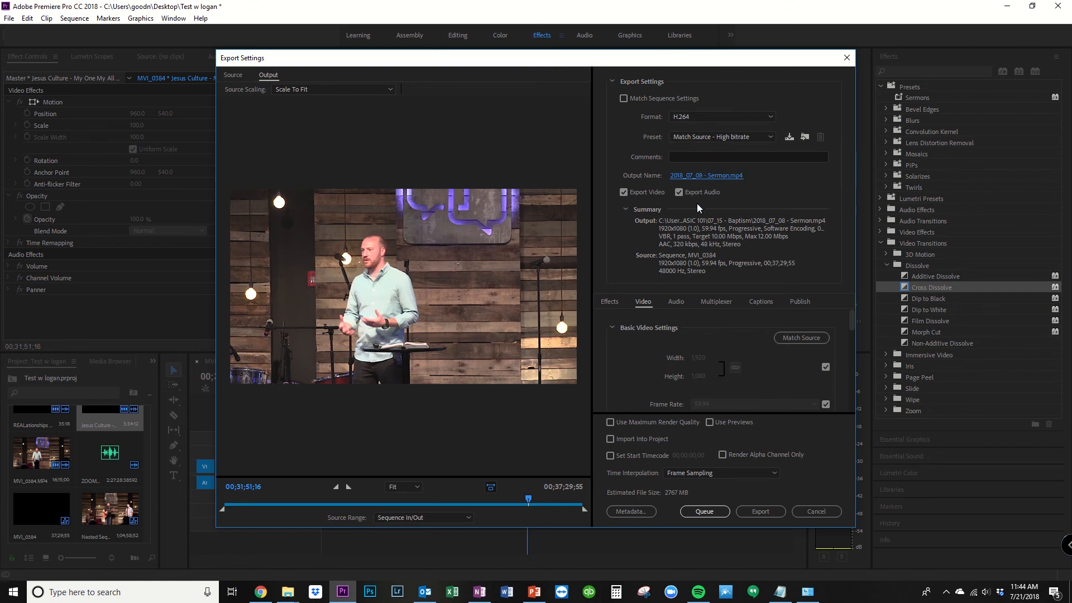
pyautogui.click(762, 514)
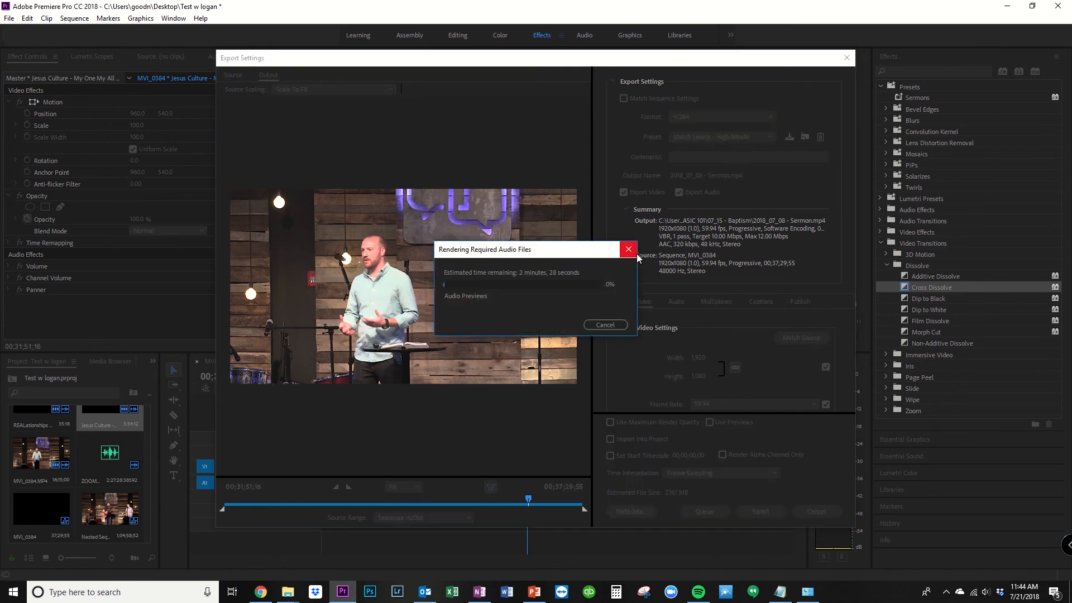